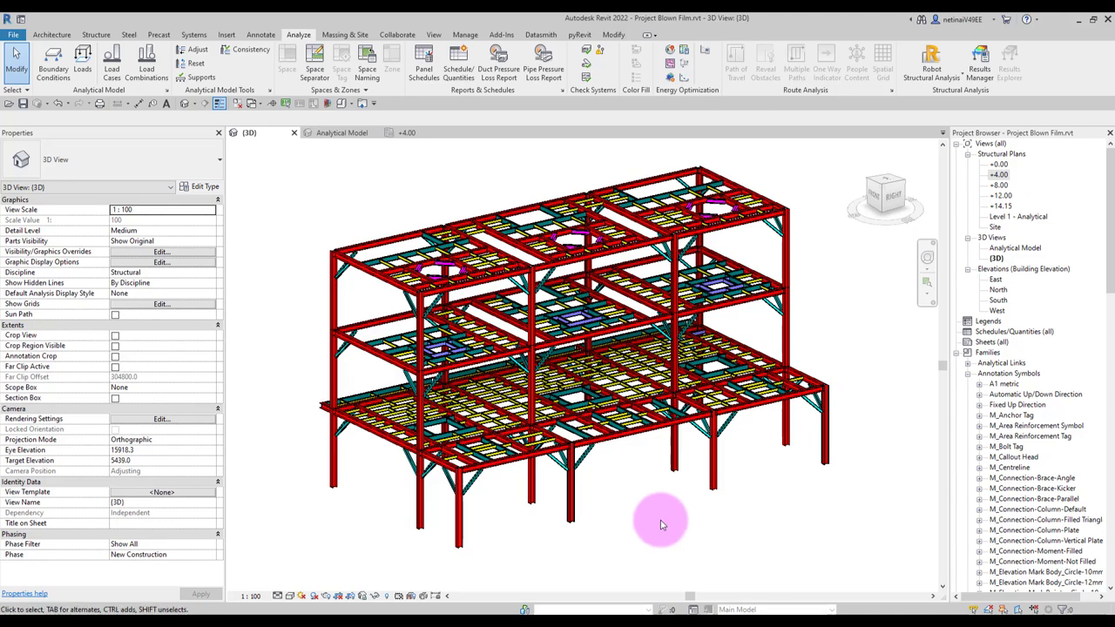
Step: Return from Robot to the Revit model and open the +4.00 structural plan
scroll(653, 517, "up", 1)
scroll(659, 514, "down", 1)
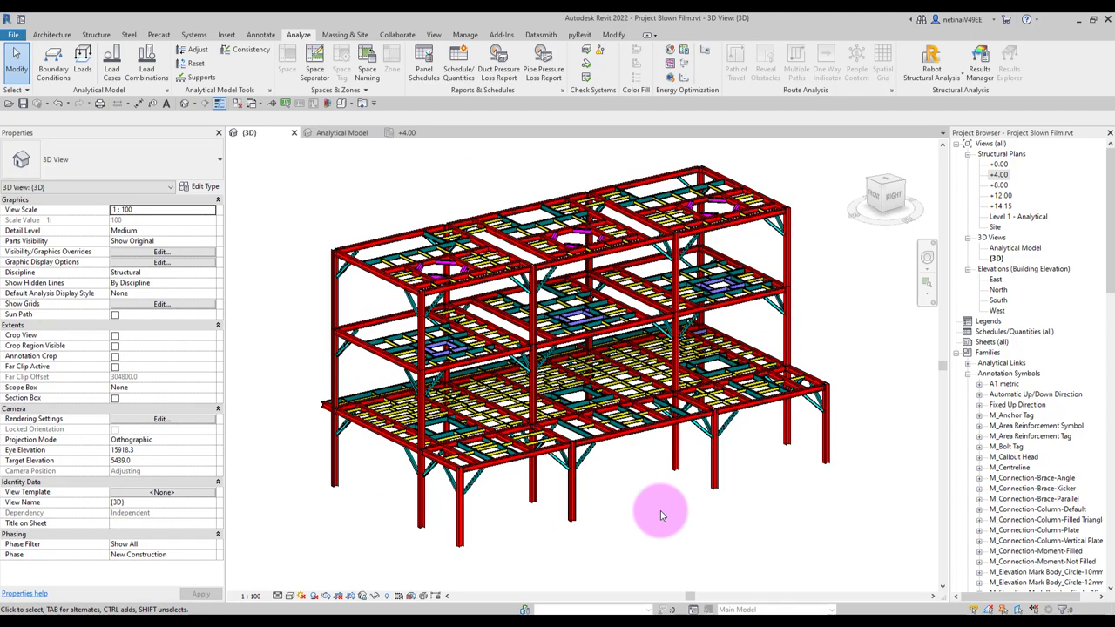
mouse_move(660, 511)
middle_mouse_down("shift")
mouse_move(641, 513)
mouse_move(653, 483)
mouse_move(642, 512)
middle_mouse_up("shift")
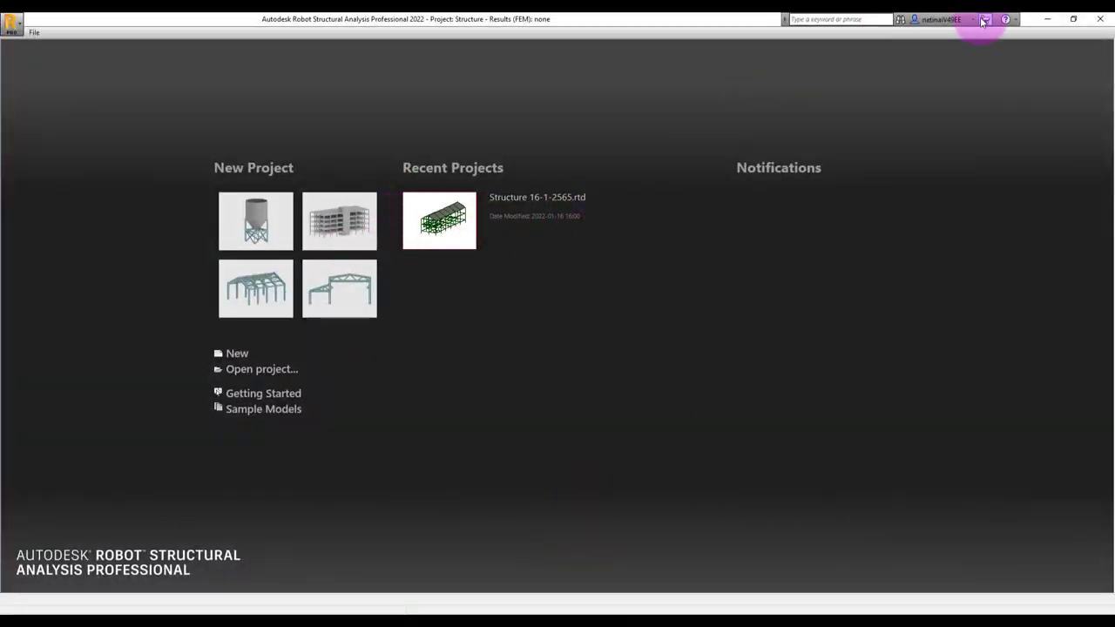
left_click(1048, 17)
mouse_move(610, 436)
middle_mouse_down("shift")
mouse_move(659, 454)
mouse_move(381, 447)
middle_mouse_up("shift")
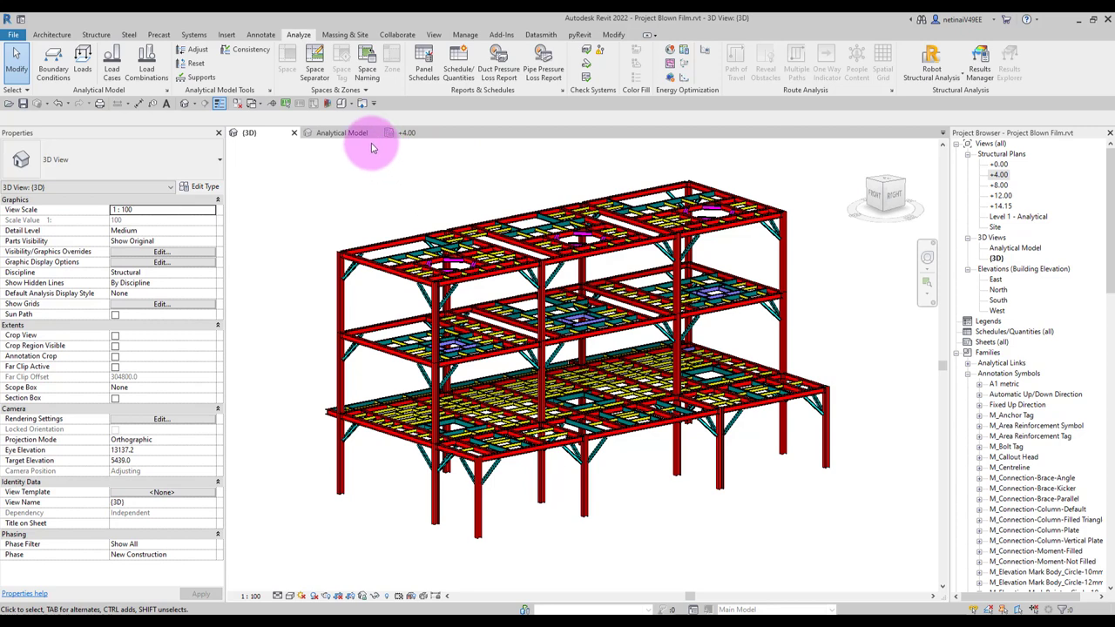
left_click(417, 137)
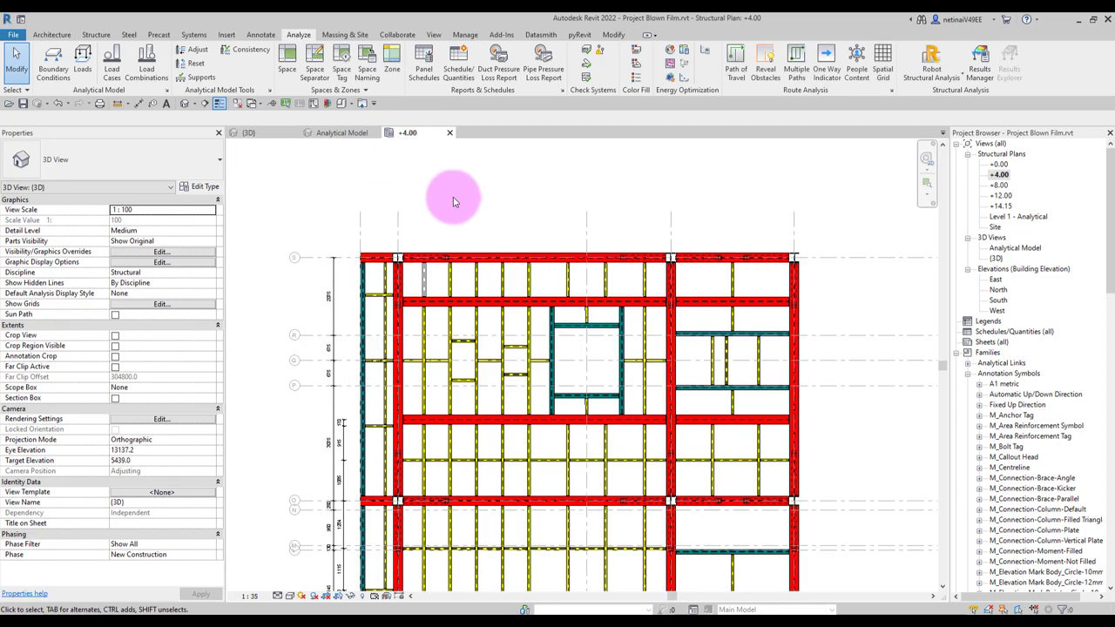
scroll(527, 279, "down", 2)
middle_click_drag(587, 357, 561, 276)
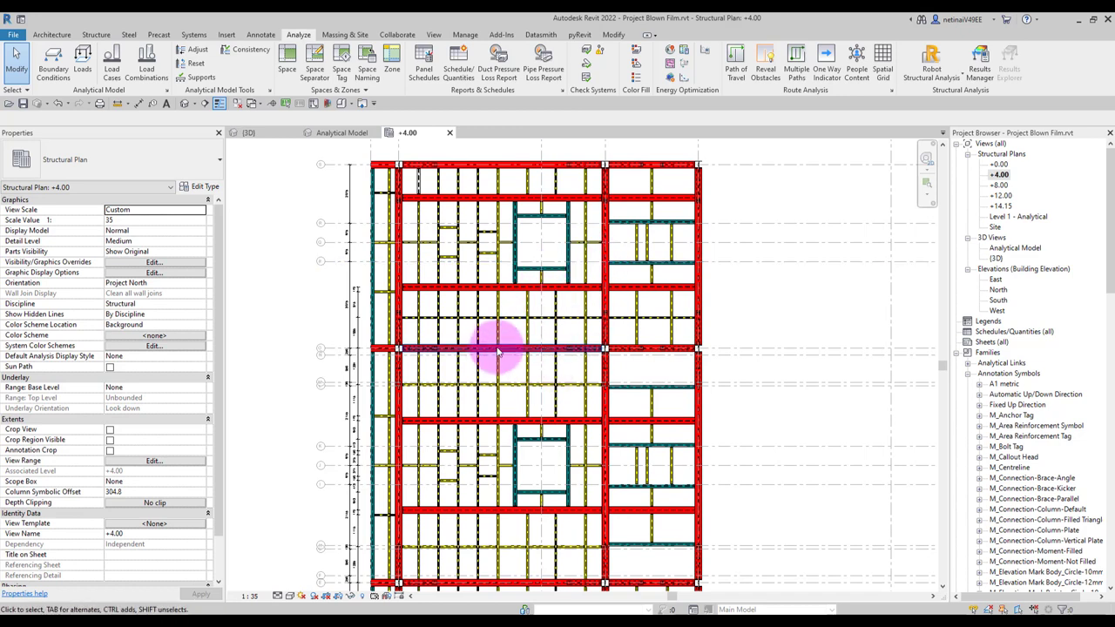
scroll(592, 322, "down", 1)
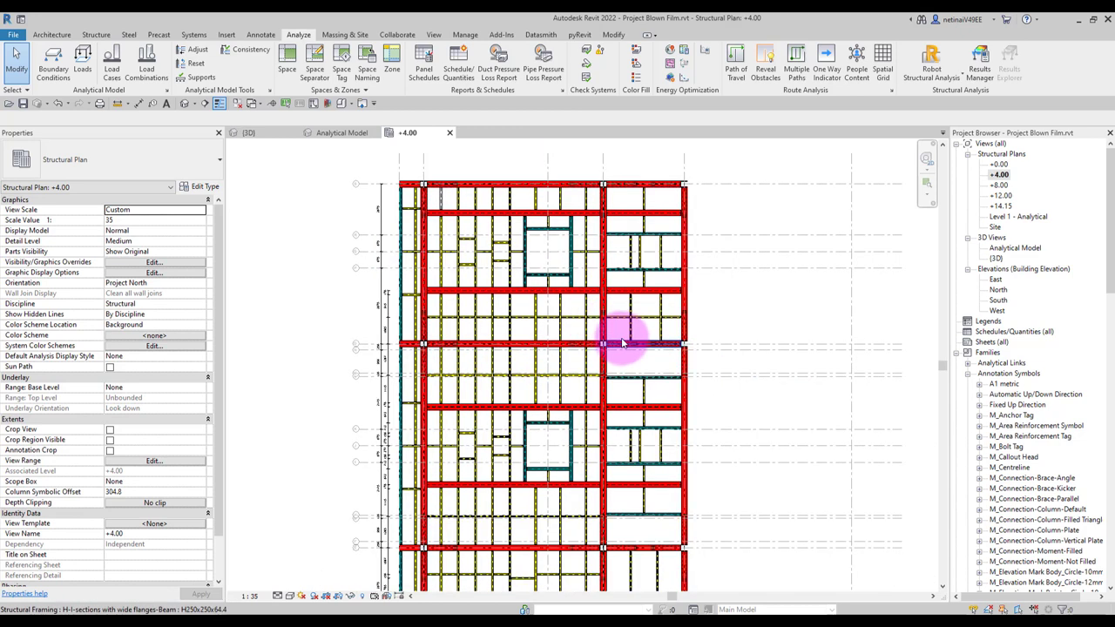
scroll(545, 171, "up", 1)
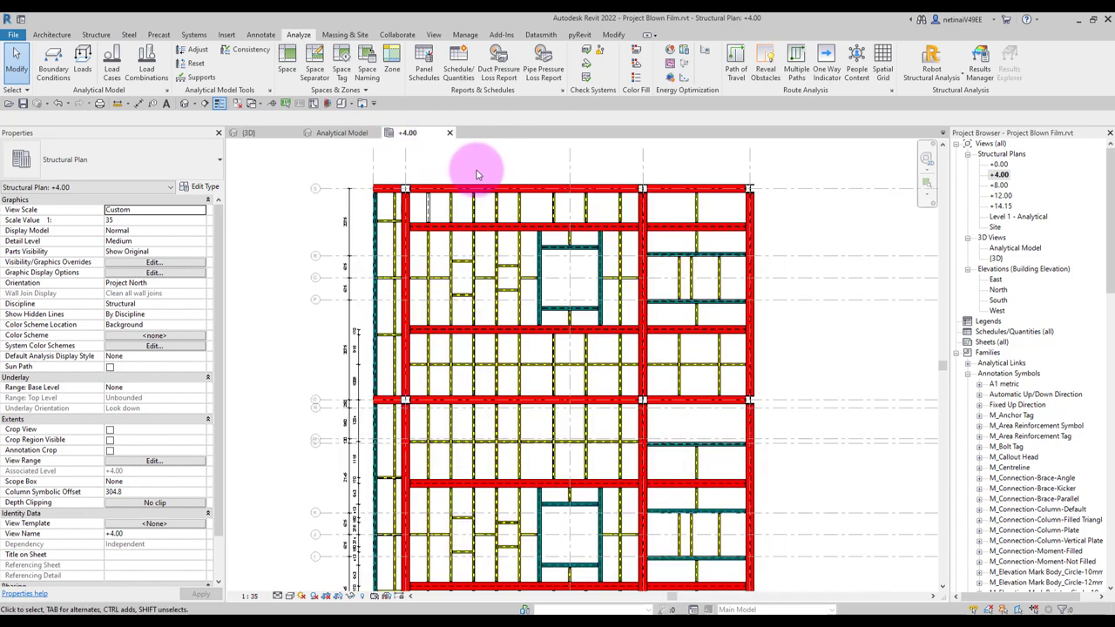
scroll(480, 169, "down", 1)
Step: Tag all structural framing in the +4.00 plan with its section sizes using Tag All
left_click(259, 35)
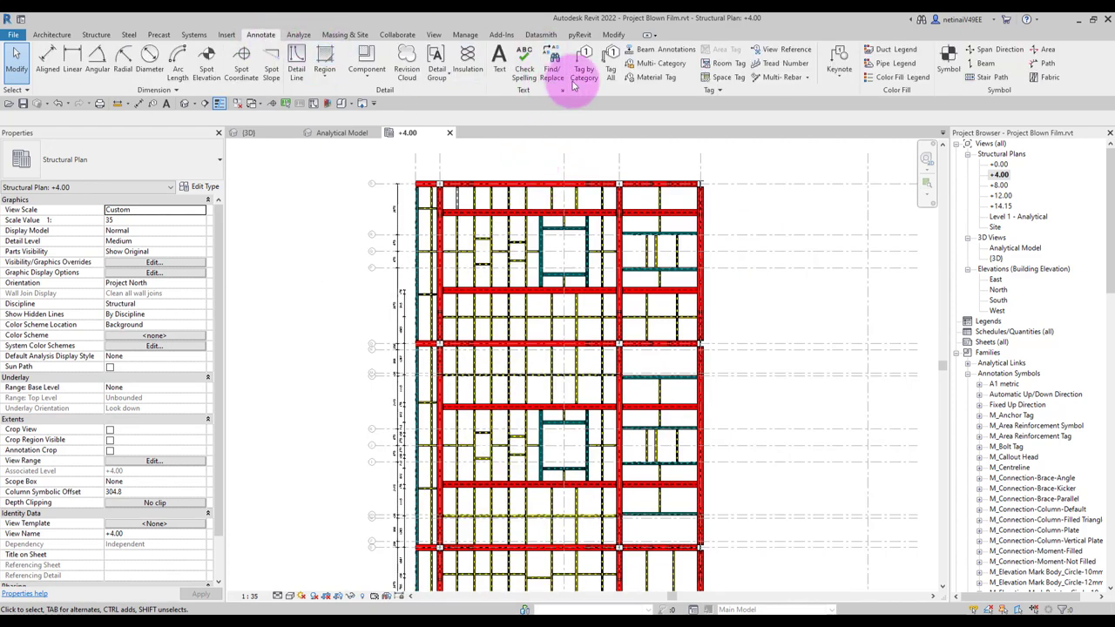
left_click(610, 74)
scroll(466, 296, "down", 3)
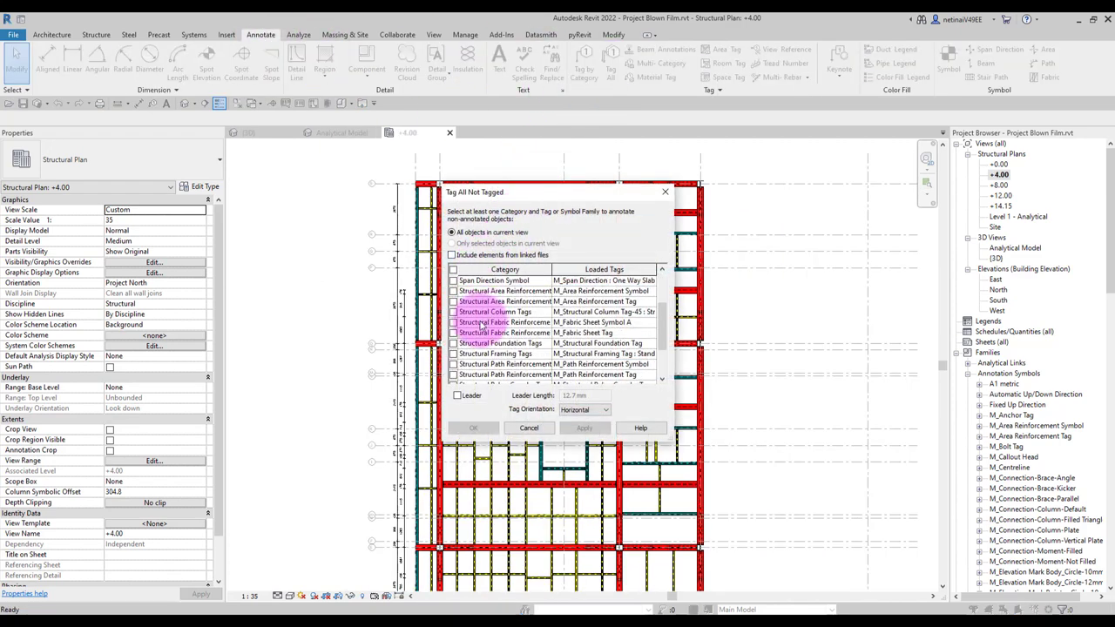
scroll(477, 324, "down", 1)
left_click(474, 427)
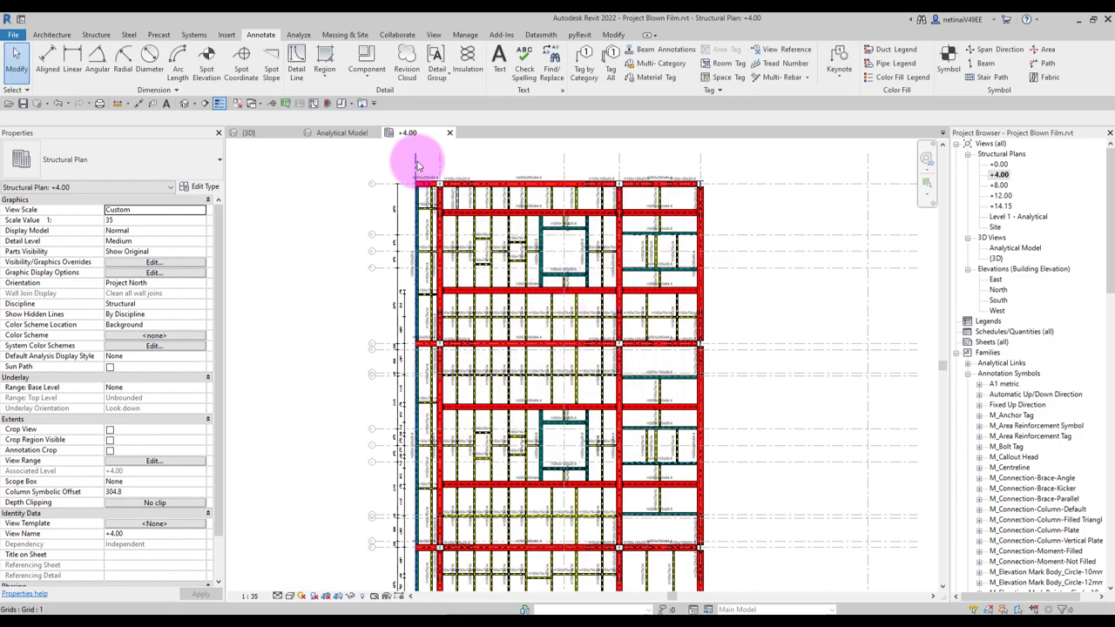
Step: Change one H150x75x14 beam to H200x100x21.3 and check its updated tag
scroll(434, 177, "up", 2)
scroll(433, 177, "up", 3)
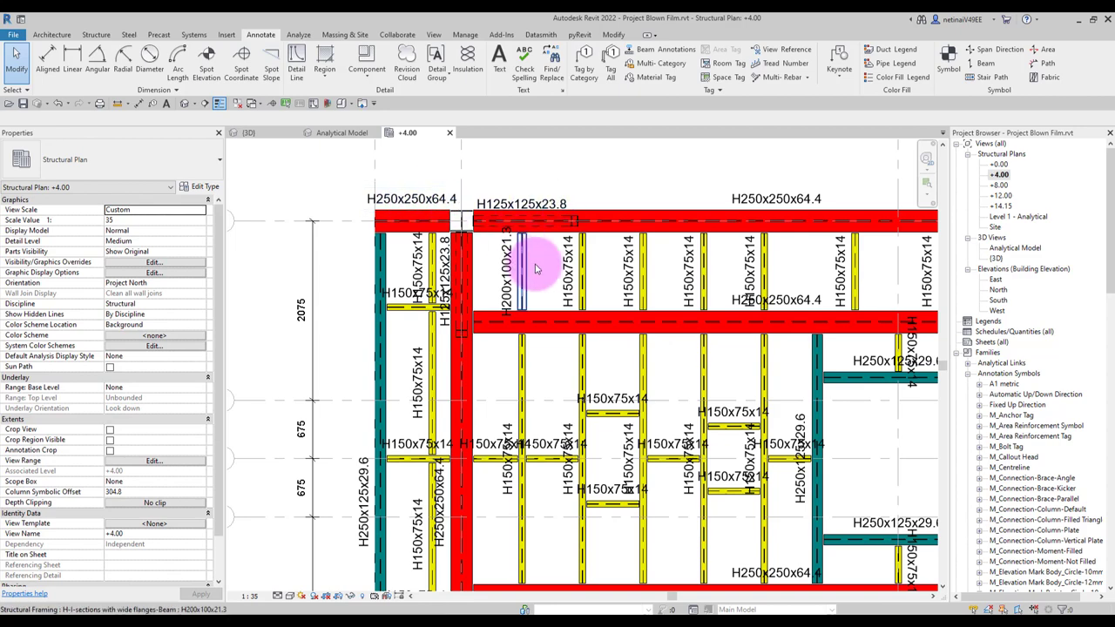
scroll(636, 261, "up", 2)
scroll(575, 261, "up", 2)
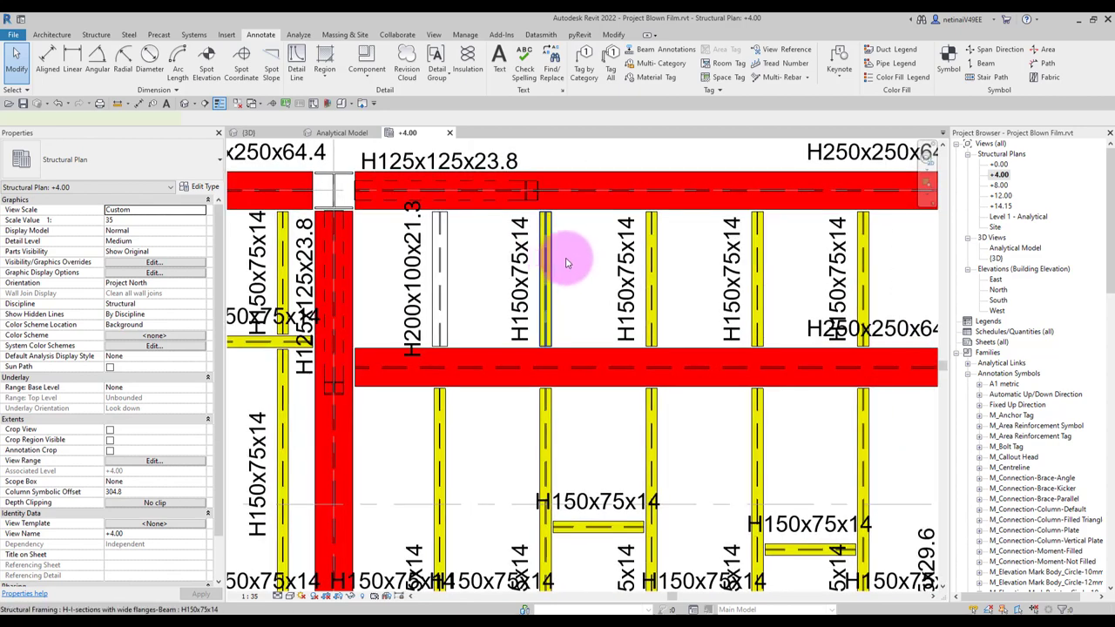
left_click(549, 261)
left_click(114, 159)
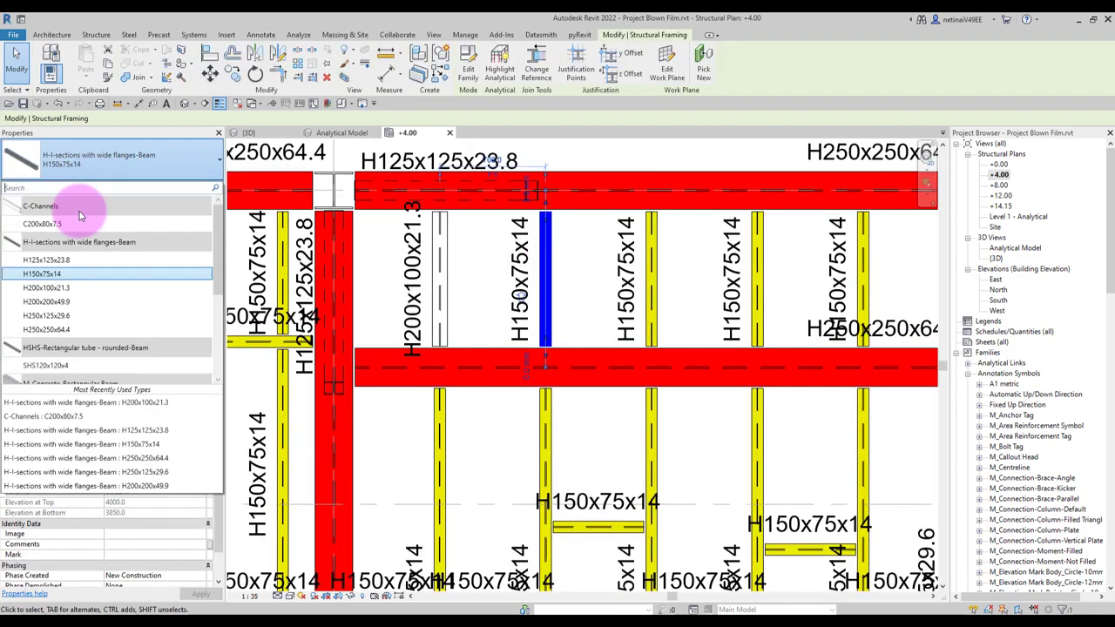
left_click(46, 287)
key("Escape")
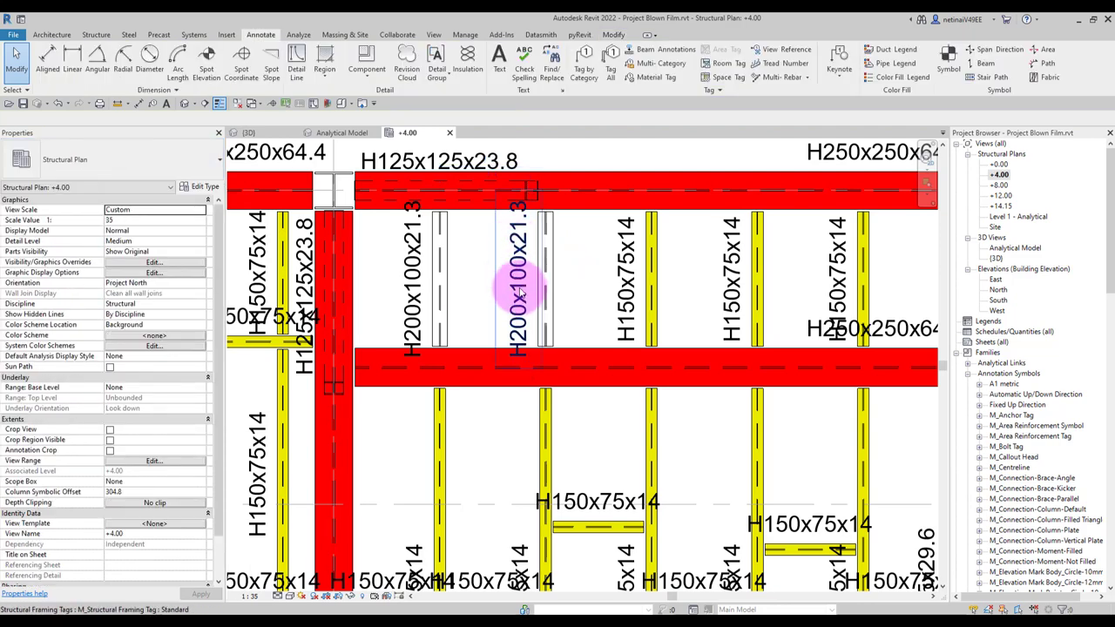
left_click(516, 279)
key("Escape")
scroll(560, 281, "down", 2)
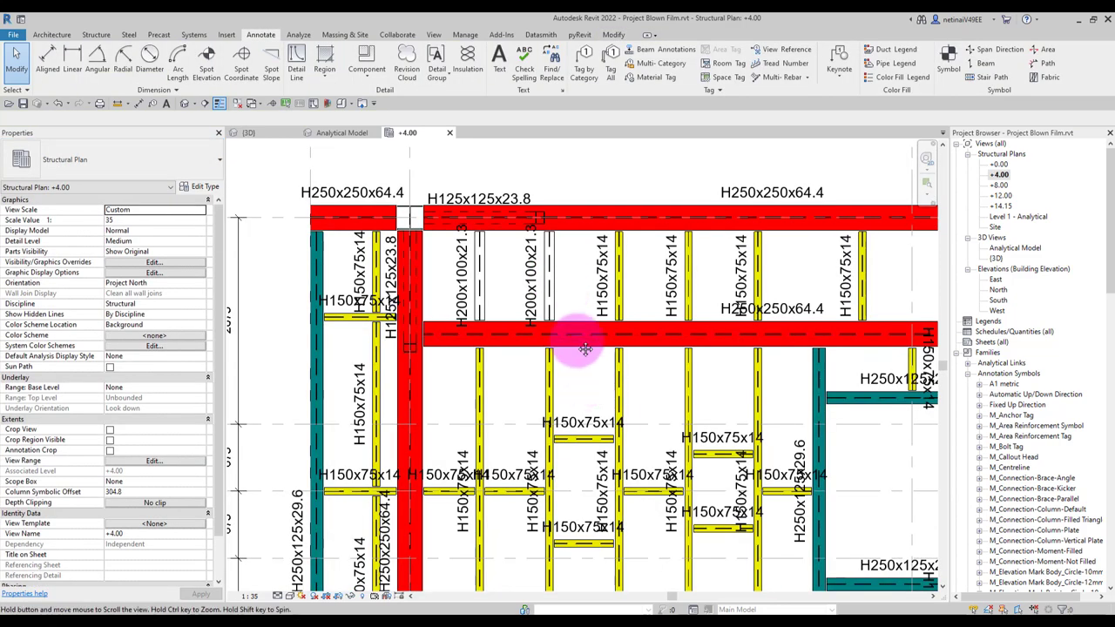
scroll(443, 416, "up", 2)
scroll(424, 426, "up", 2)
scroll(552, 416, "up", 1)
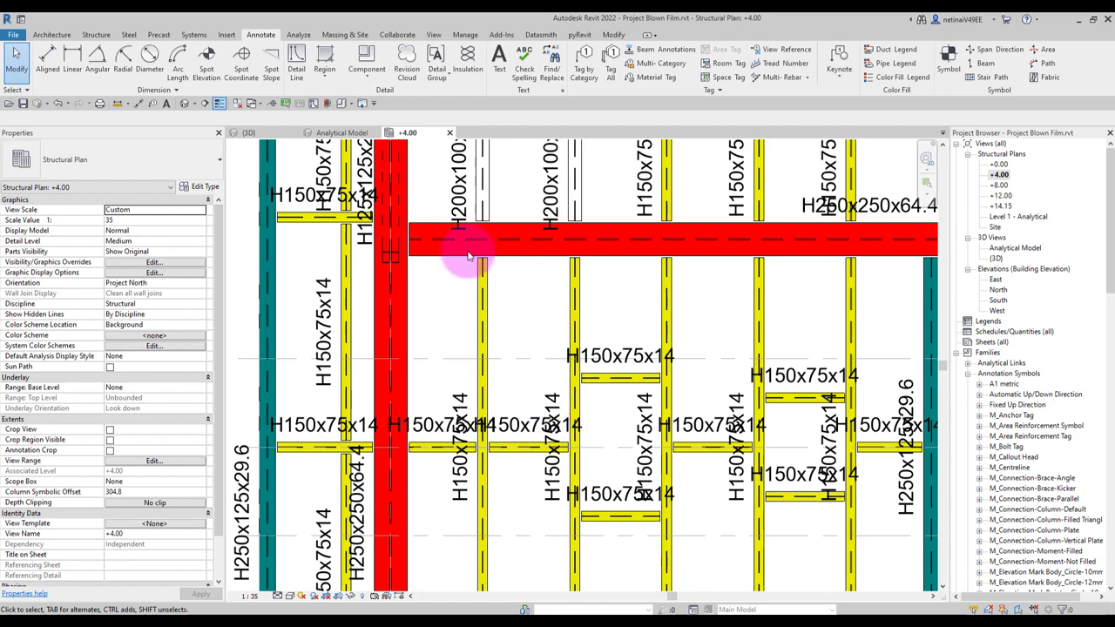
Step: Switch from {3D} to the Analytical Model view and orbit the frame
left_click(266, 135)
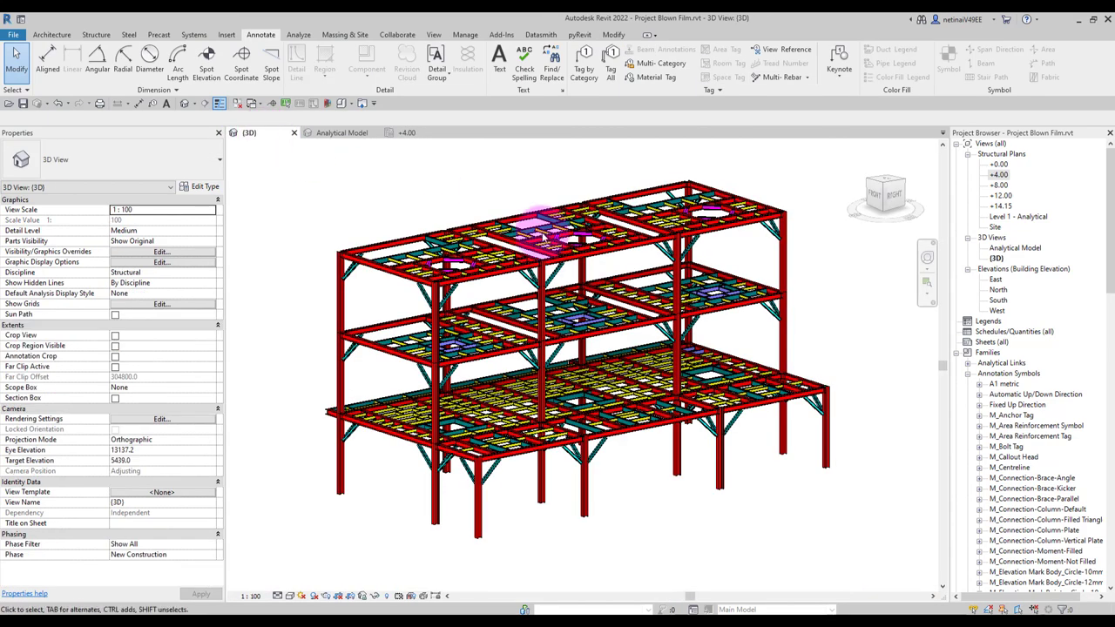
mouse_move(675, 481)
middle_mouse_down("shift")
mouse_move(659, 543)
mouse_move(473, 316)
middle_mouse_up("shift")
left_click(342, 135)
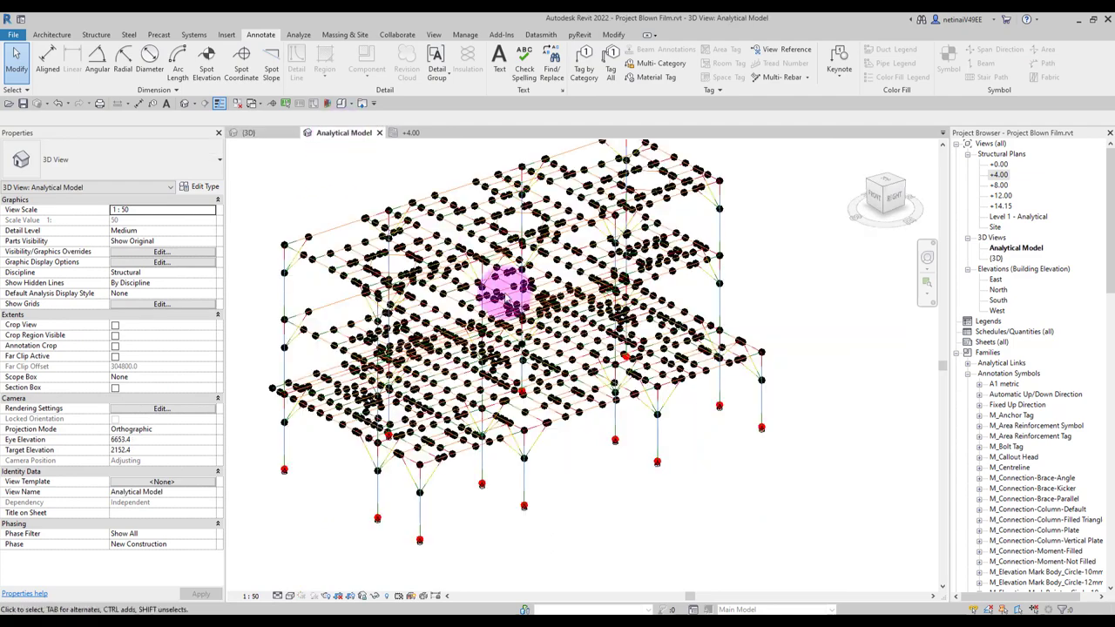
mouse_move(612, 443)
middle_mouse_down("shift")
mouse_move(688, 401)
mouse_move(622, 406)
mouse_move(585, 455)
mouse_move(635, 447)
mouse_move(420, 375)
middle_mouse_up("shift")
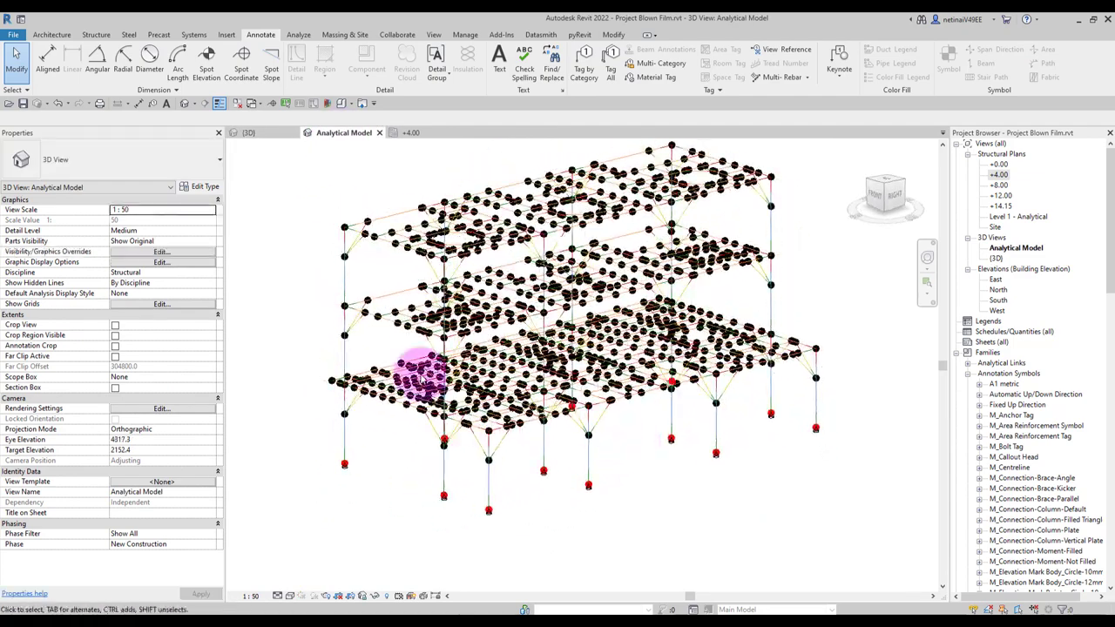
Step: Adjust model category visibility with VG to show physical members, then dismiss the save reminder
key("g")
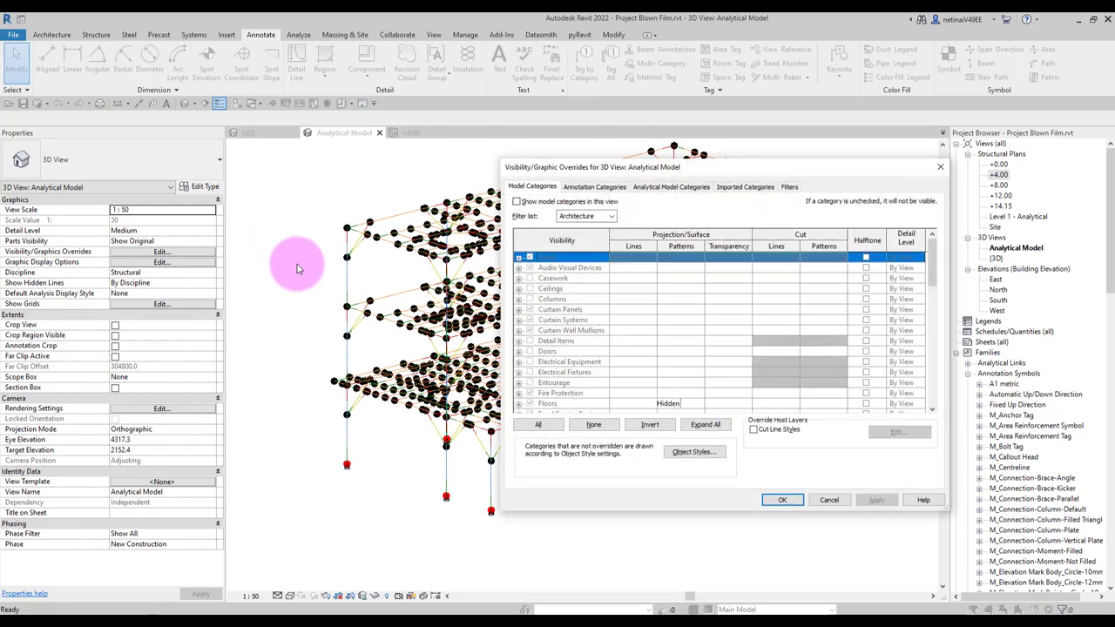
left_click(778, 500)
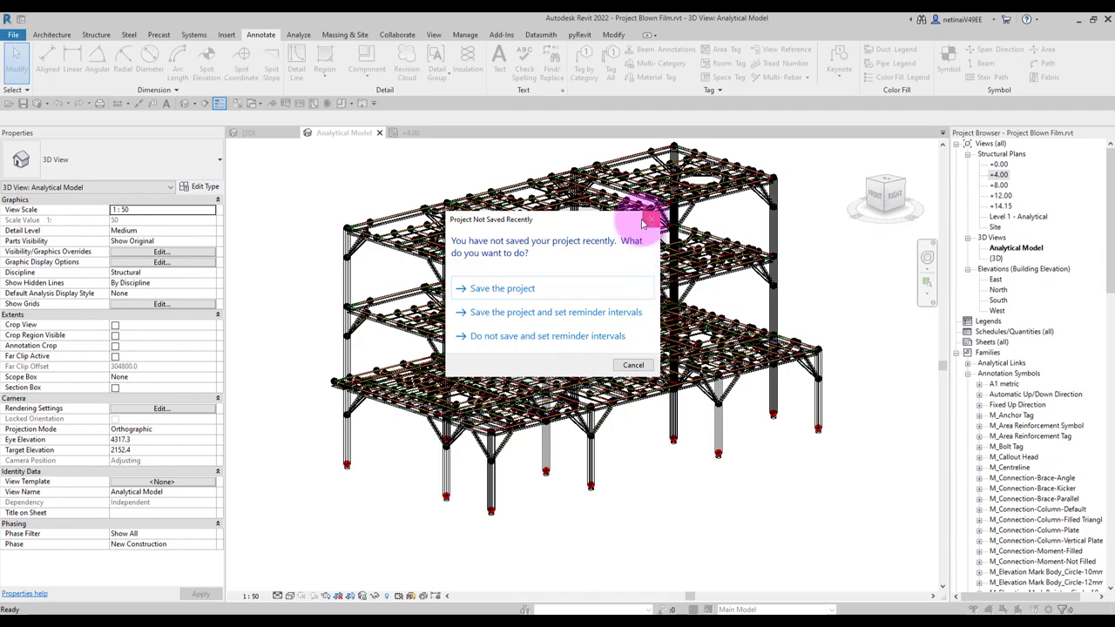
left_click(643, 224)
scroll(381, 411, "up", 3)
scroll(361, 436, "up", 3)
Step: Check Enable Analytical Model on an edge column and a first-floor edge beam
left_click(319, 439)
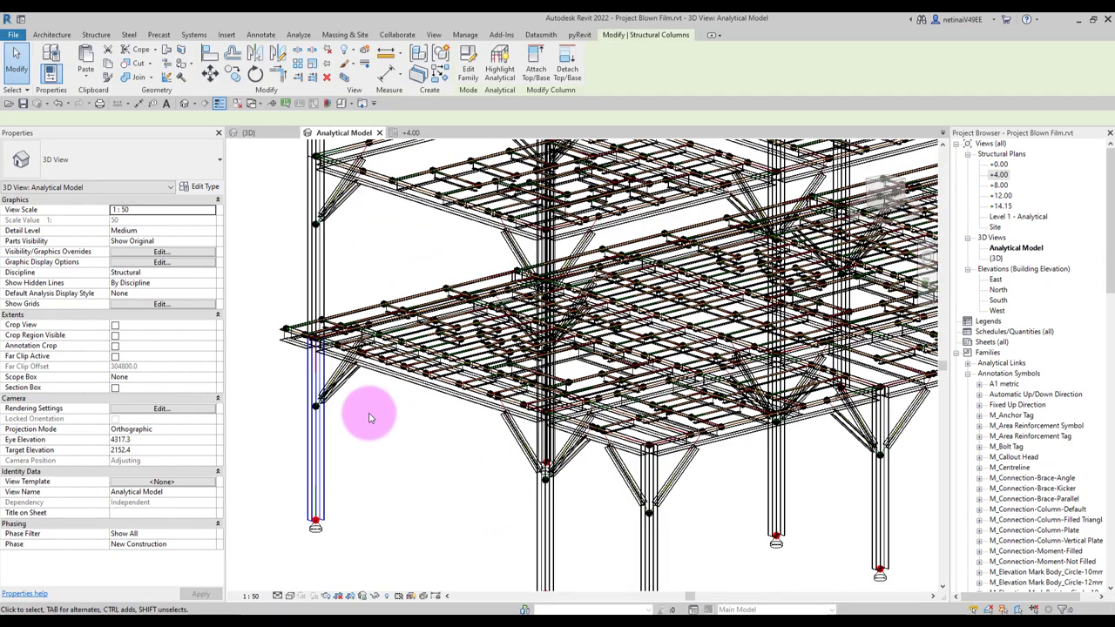
left_click(96, 35)
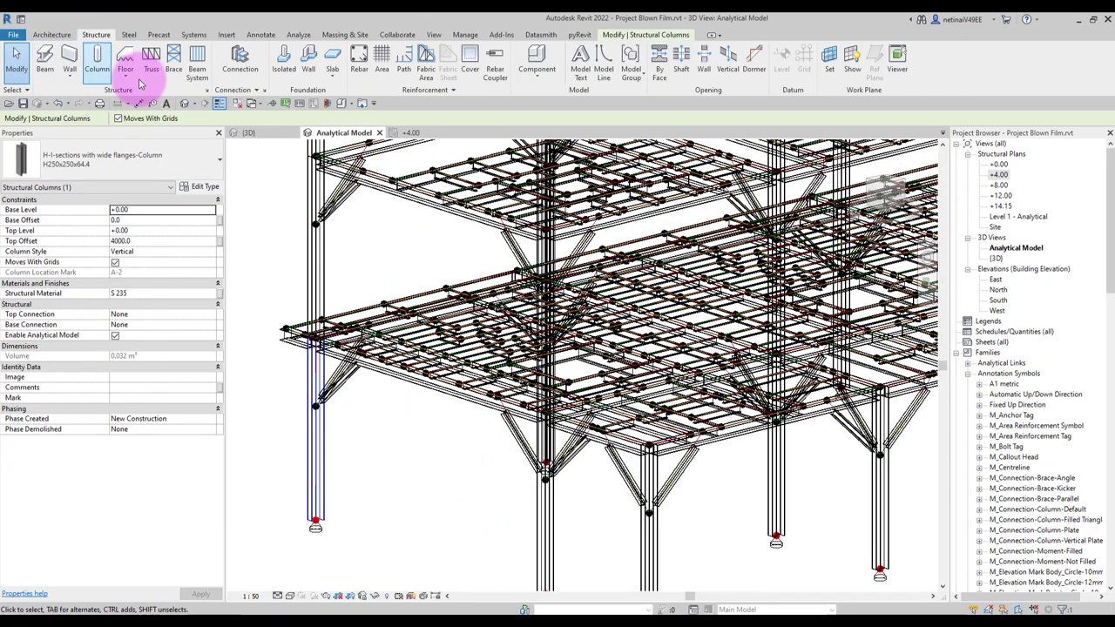
left_click(357, 451)
mouse_move(357, 451)
middle_mouse_down("shift")
mouse_move(349, 493)
mouse_move(396, 515)
middle_mouse_up("shift")
mouse_move(418, 577)
middle_mouse_down("shift")
mouse_move(405, 525)
mouse_move(386, 525)
mouse_move(303, 461)
mouse_move(461, 507)
mouse_move(398, 473)
mouse_move(366, 406)
mouse_move(388, 478)
mouse_move(435, 368)
middle_mouse_up("shift")
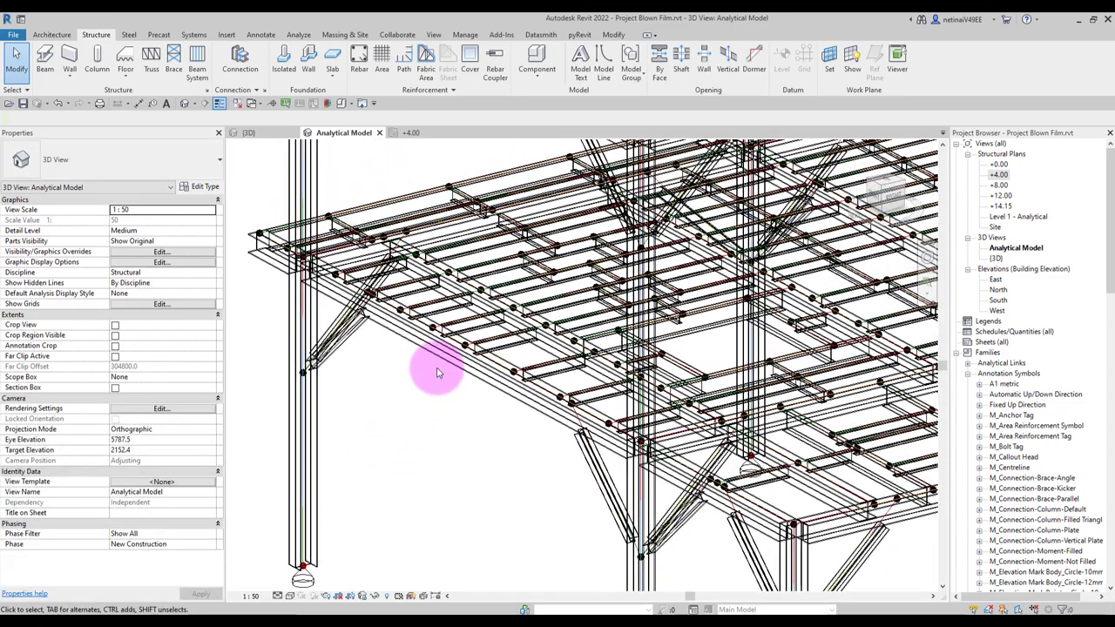
left_click(403, 357)
scroll(403, 357, "up", 3)
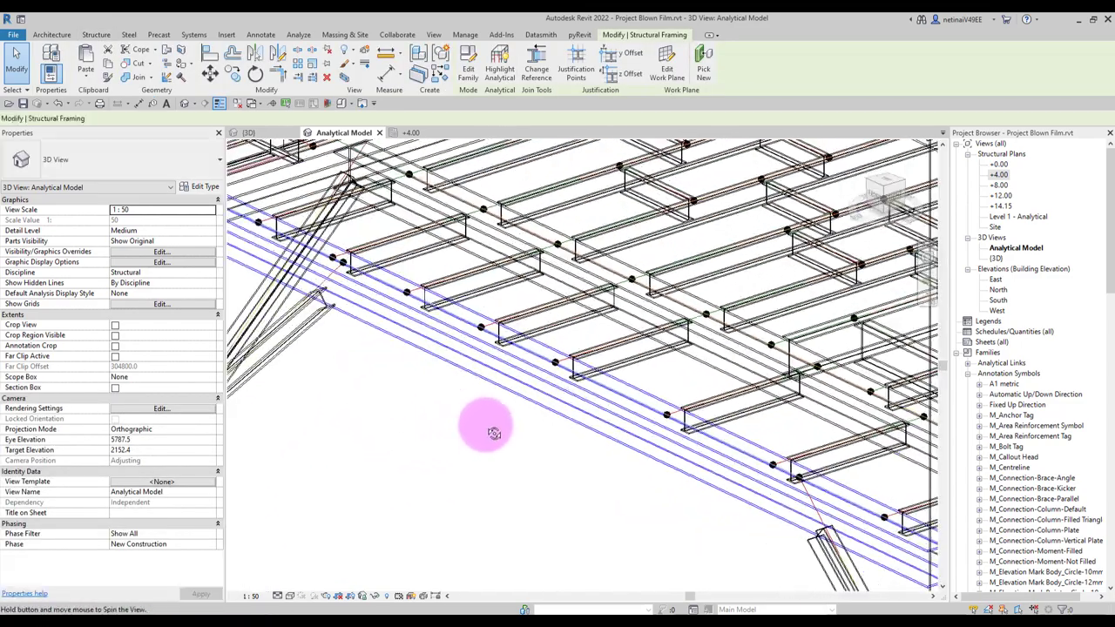
scroll(490, 428, "up", 2)
key("Escape")
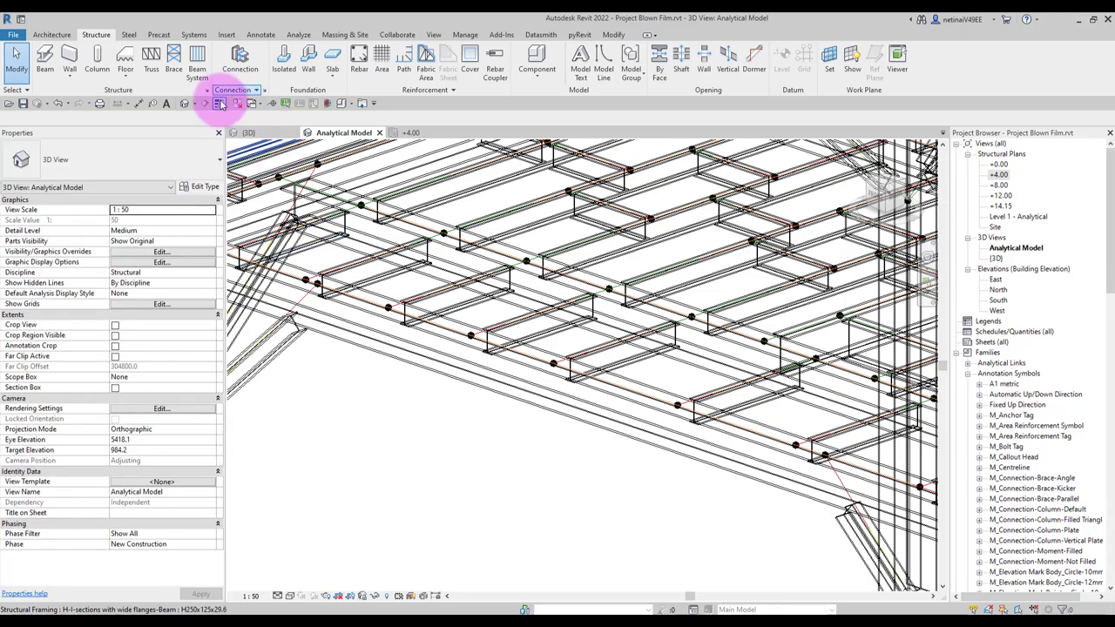
Step: Show the analytical members in colour, inspect an edge beam, and zoom out
left_click(219, 103)
left_click(428, 372)
mouse_move(428, 372)
middle_mouse_down("shift")
mouse_move(442, 441)
mouse_move(460, 437)
mouse_move(443, 418)
mouse_move(476, 462)
mouse_move(436, 400)
middle_mouse_up("shift")
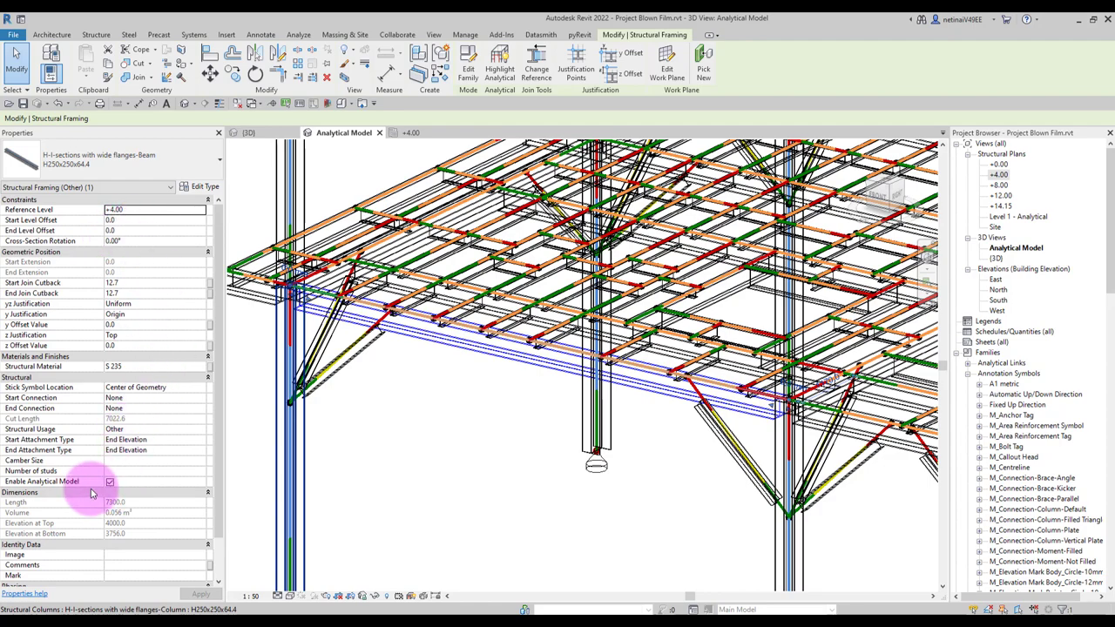
scroll(427, 410, "down", 5)
key("Escape")
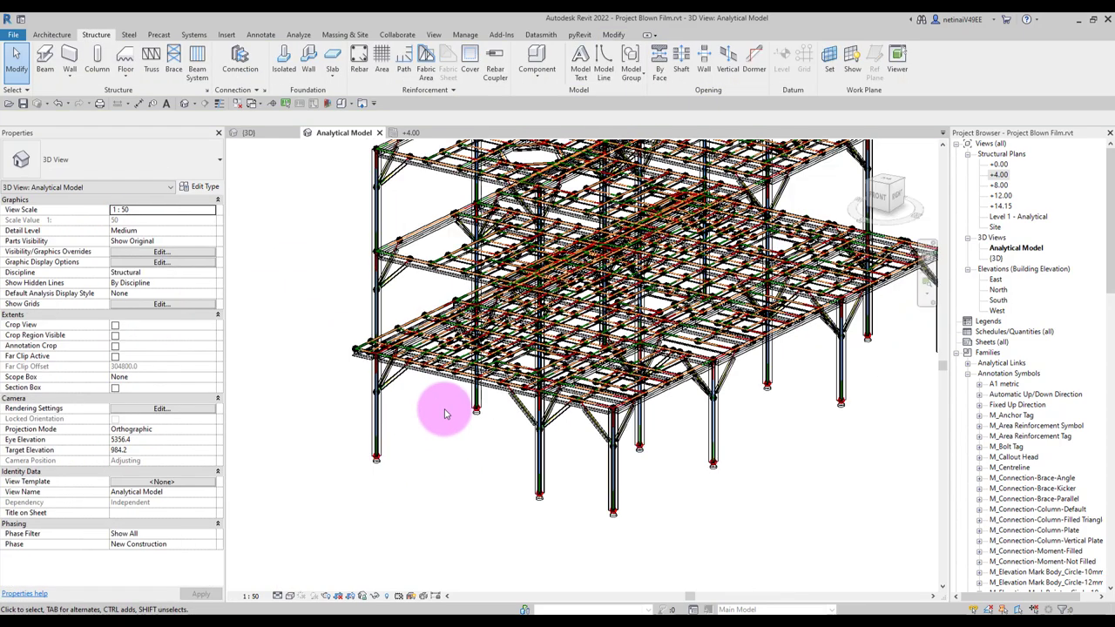
scroll(422, 453, "down", 2)
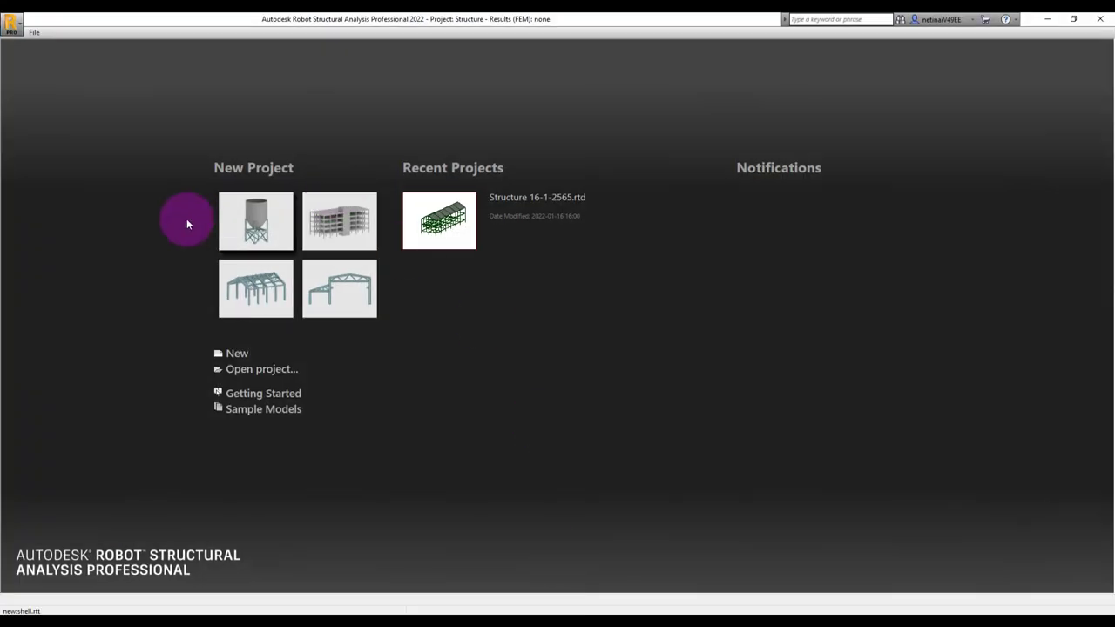
Step: Start a new structure project and switch its job units to Metric in Job Preferences
left_click(247, 226)
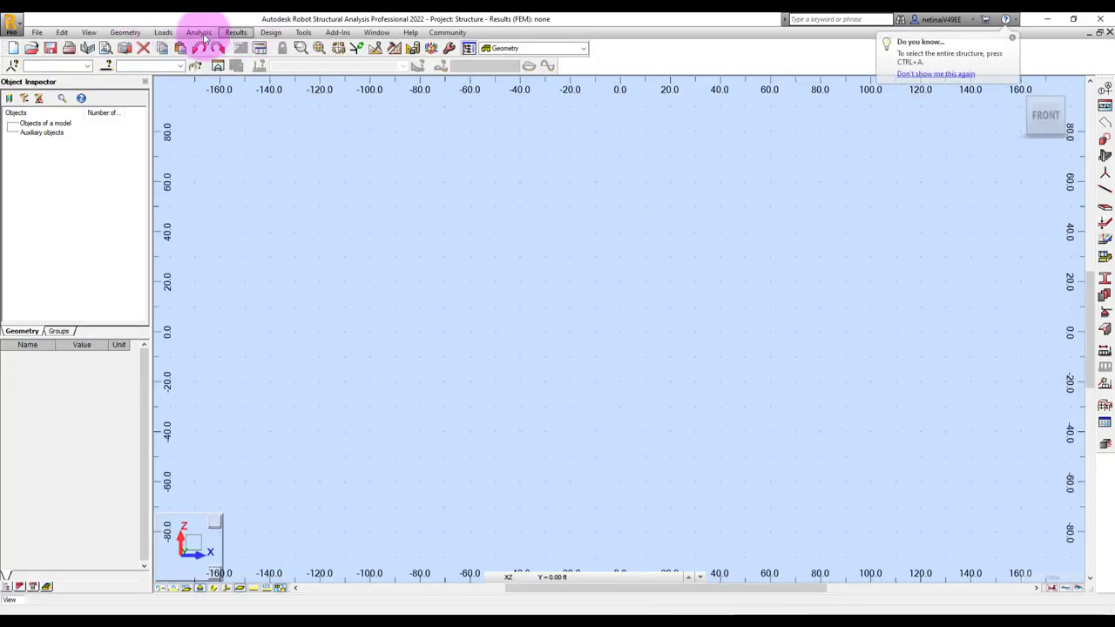
left_click(301, 32)
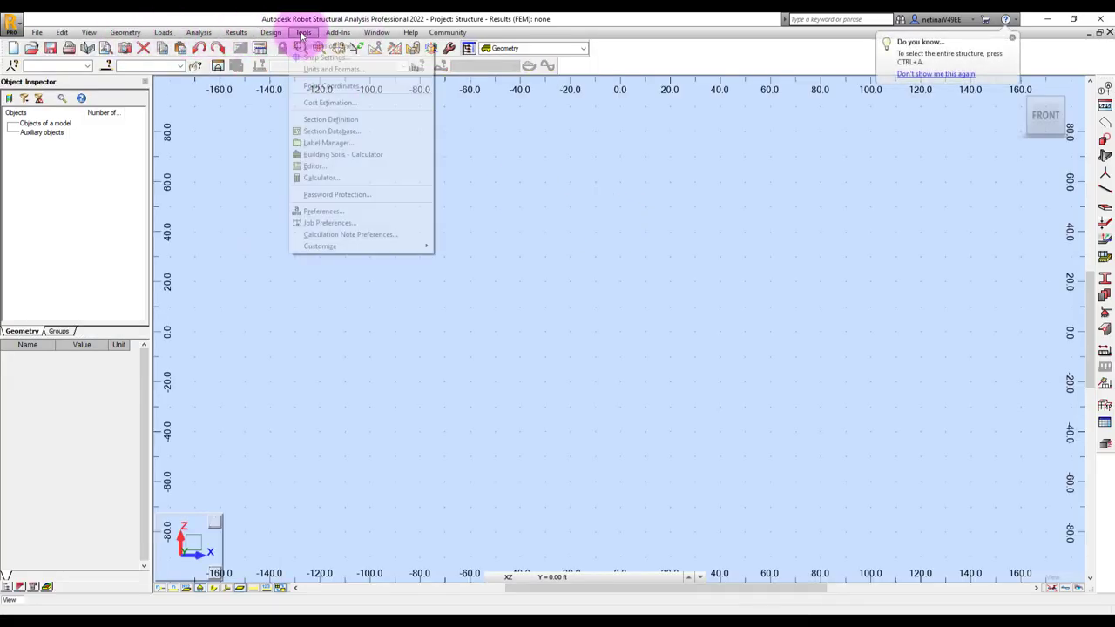
left_click(353, 224)
left_click(425, 258)
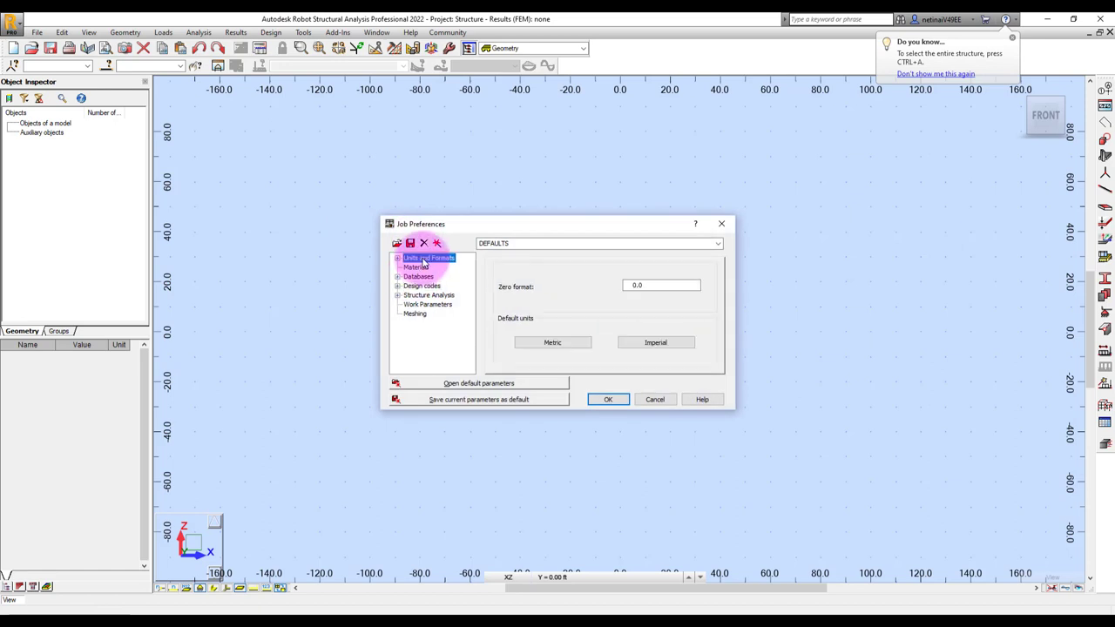
left_click(547, 341)
left_click(576, 344)
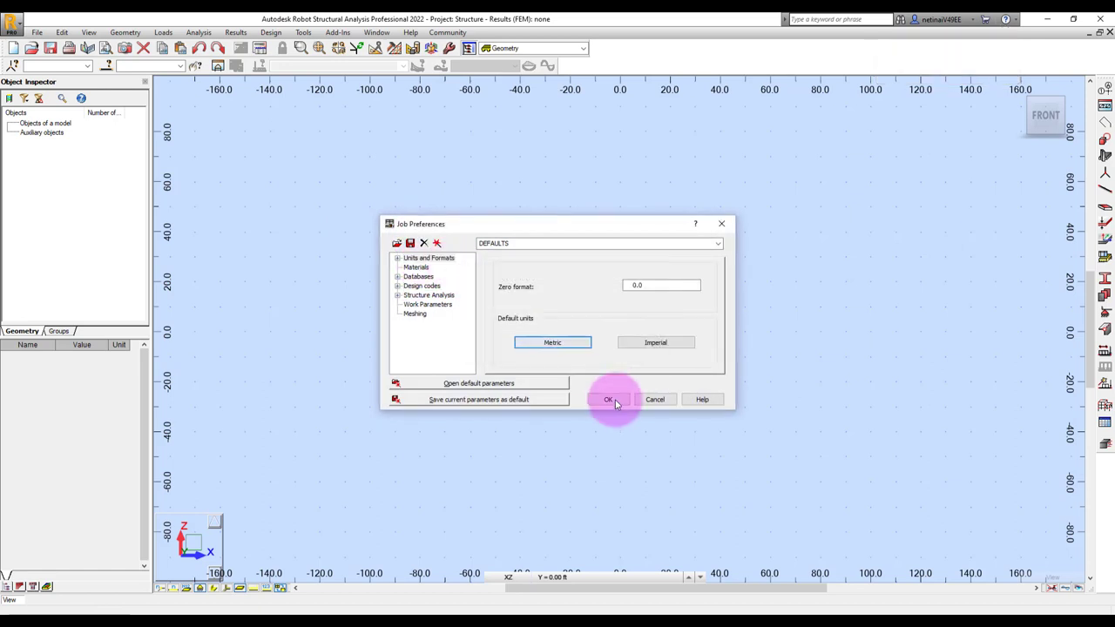
left_click(608, 399)
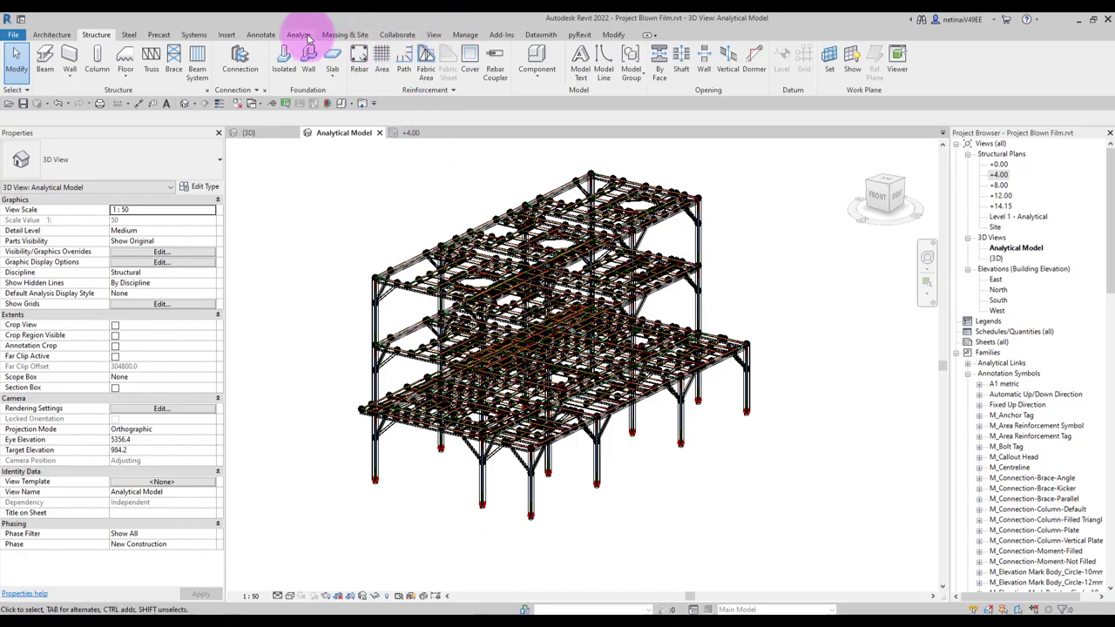
Step: Send the Revit analytical model to Robot through the Robot Structural Analysis Link
left_click(305, 37)
left_click(930, 69)
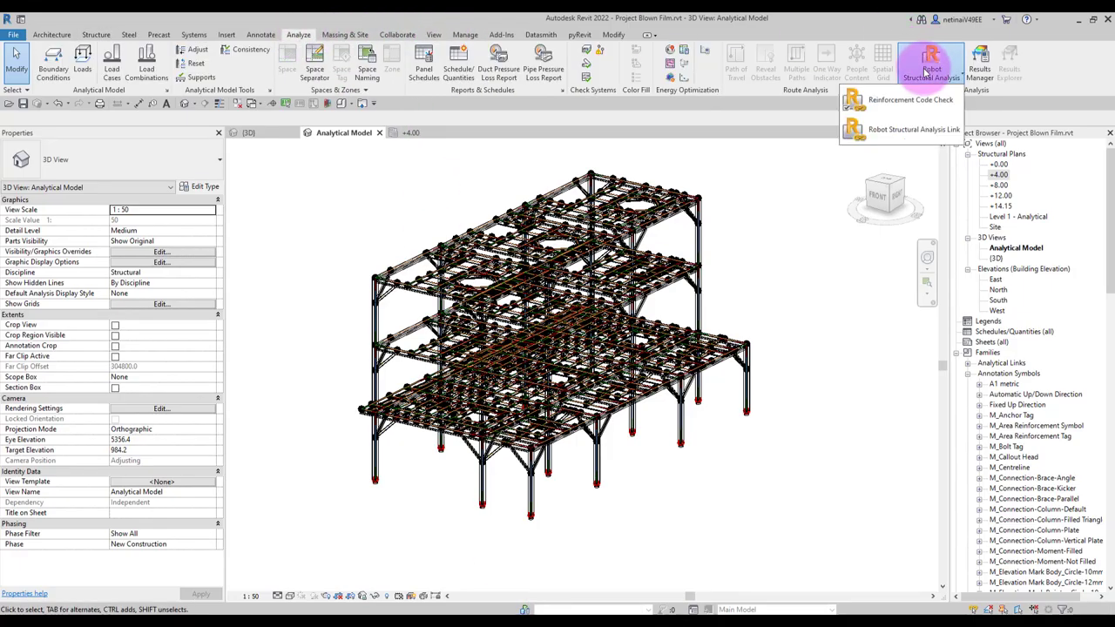
left_click(910, 129)
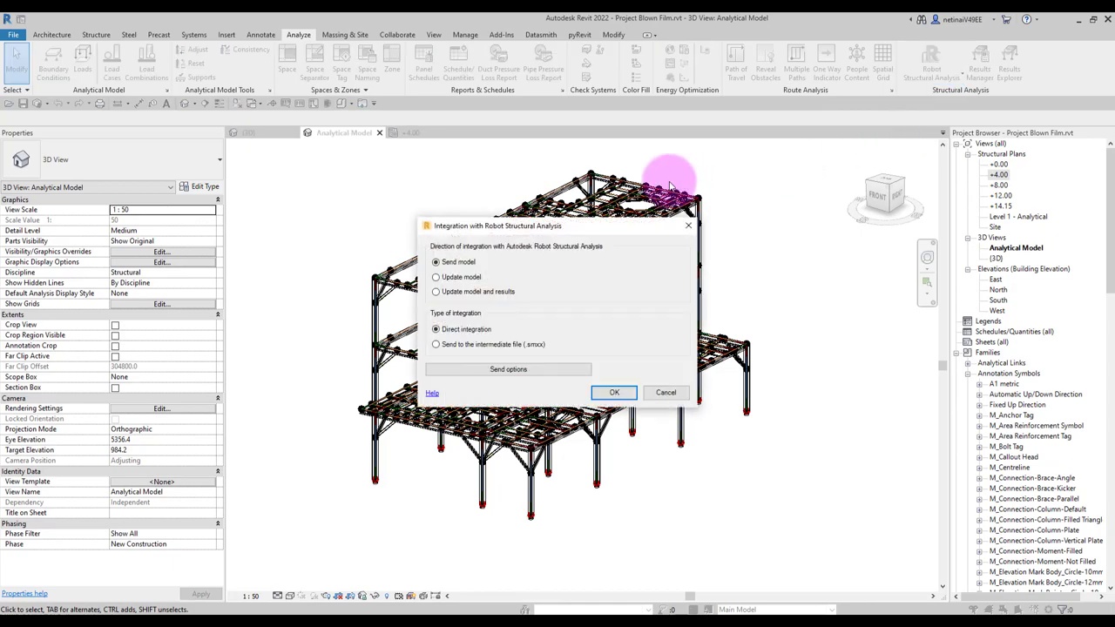
left_click(615, 393)
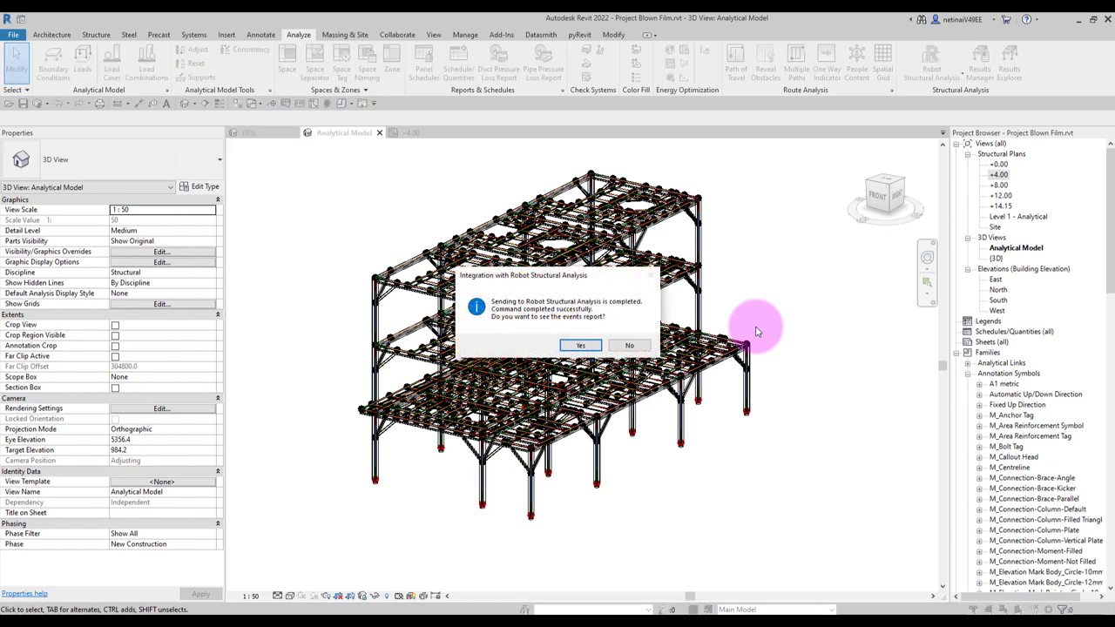
Step: Decline the events report and rotate the imported frame into a 3D view
left_click(648, 353)
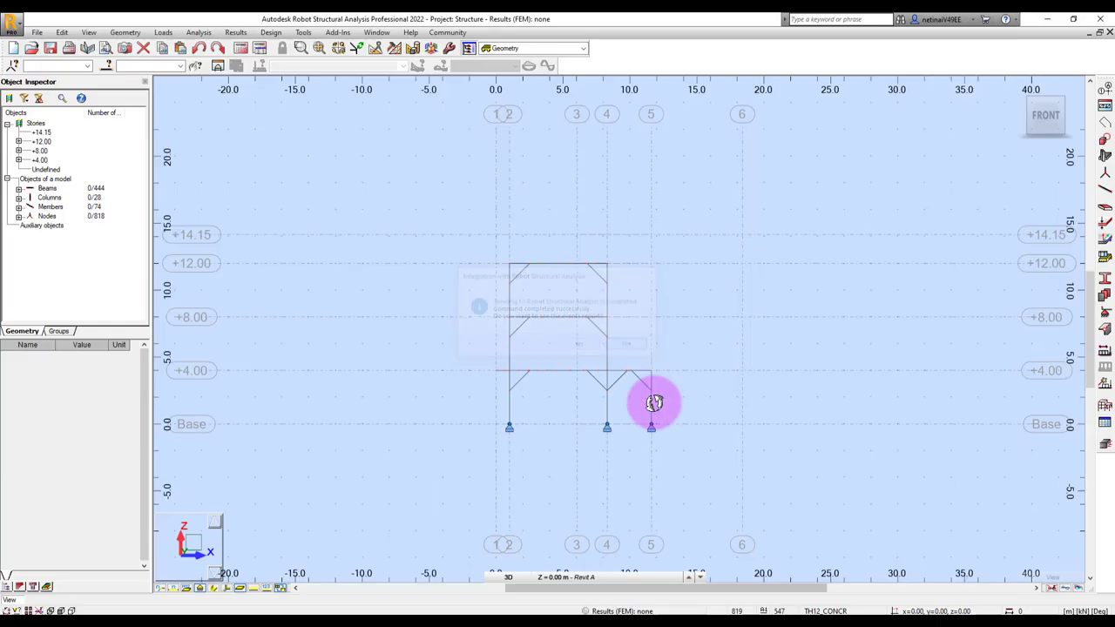
left_click_drag(716, 331, 694, 346)
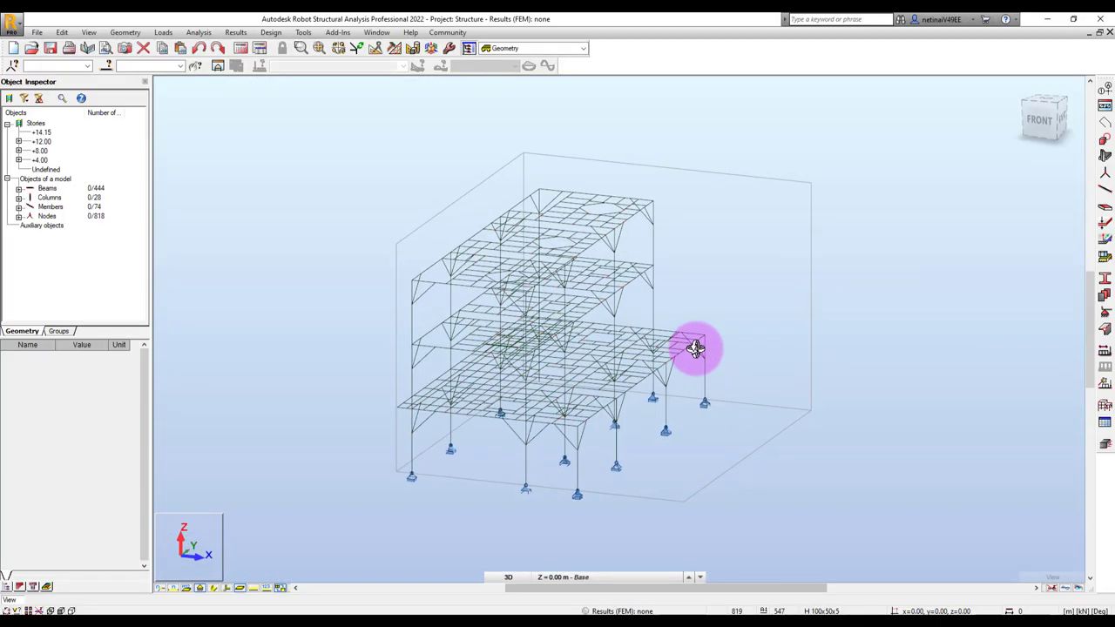
middle_click_drag(821, 313, 792, 316)
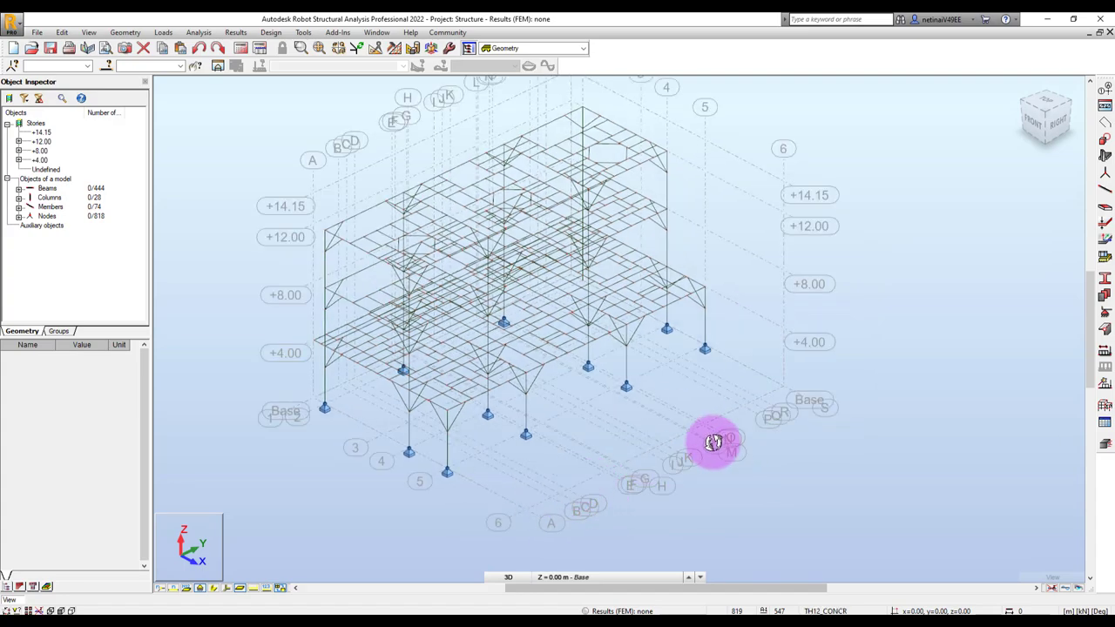
mouse_move(714, 442)
left_mouse_down()
mouse_move(719, 413)
mouse_move(331, 543)
left_mouse_up()
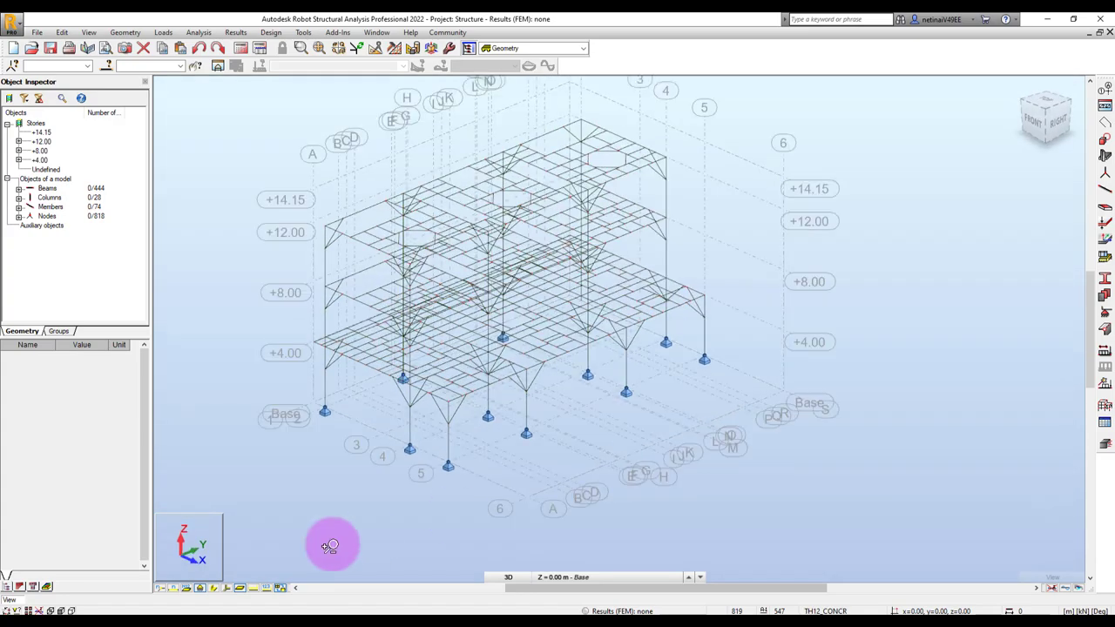
Step: Display members as solid section shapes and reorient the frame
left_click(239, 588)
scroll(349, 489, "up", 2)
scroll(362, 483, "down", 2)
left_click_drag(381, 478, 398, 488)
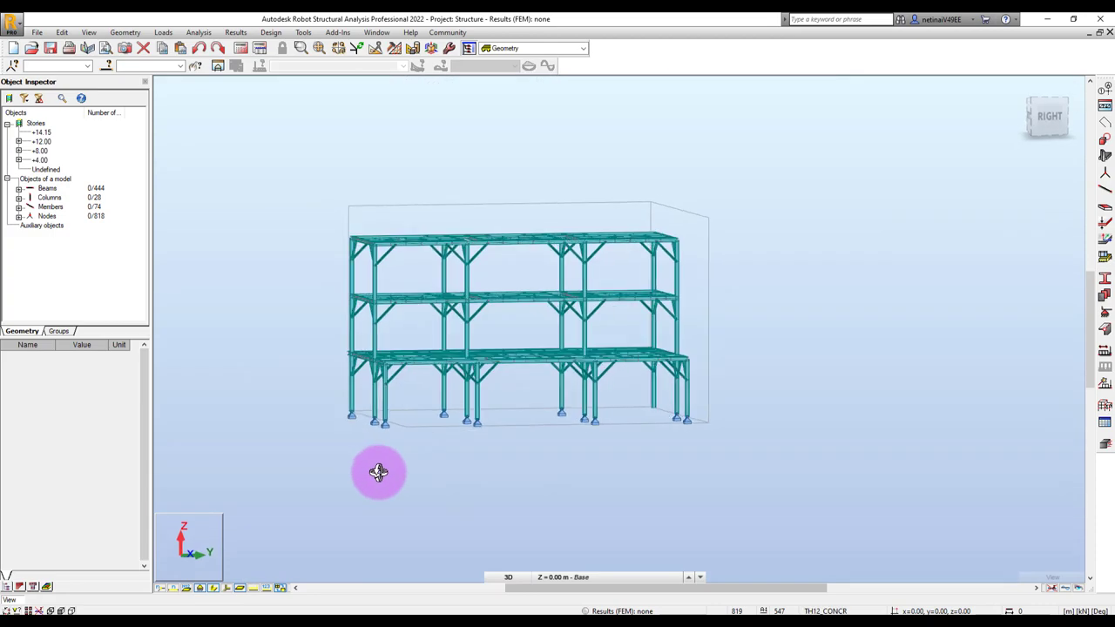
right_click(164, 169)
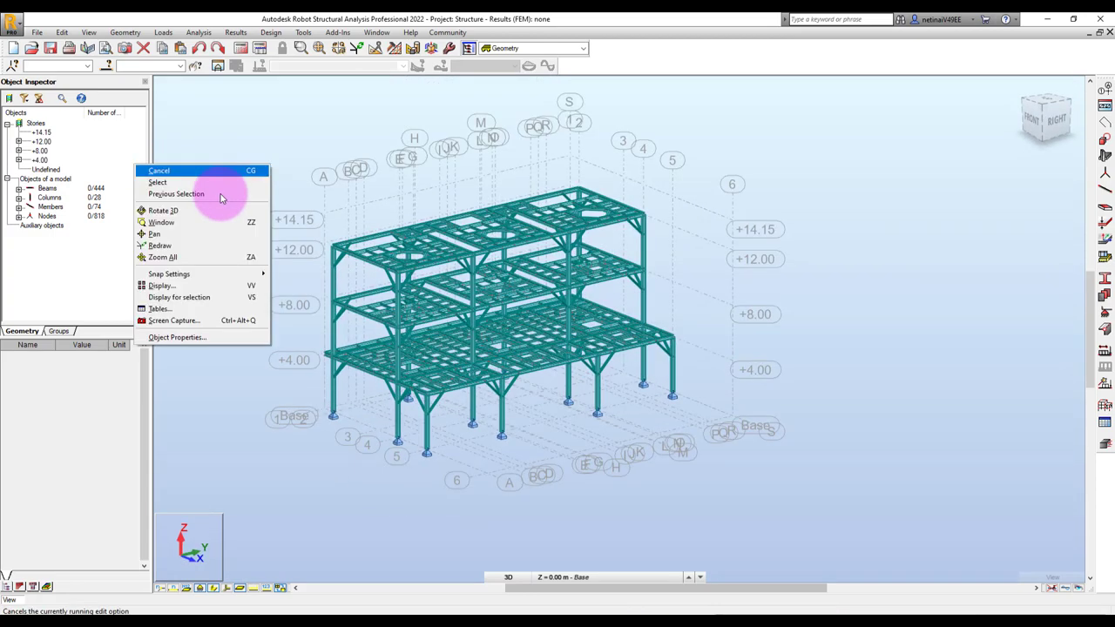
Step: Colour members by section with a legend from H125x125x23.8 to H250x250x64.4, then orbit and zoom
left_click(183, 288)
left_click(146, 202)
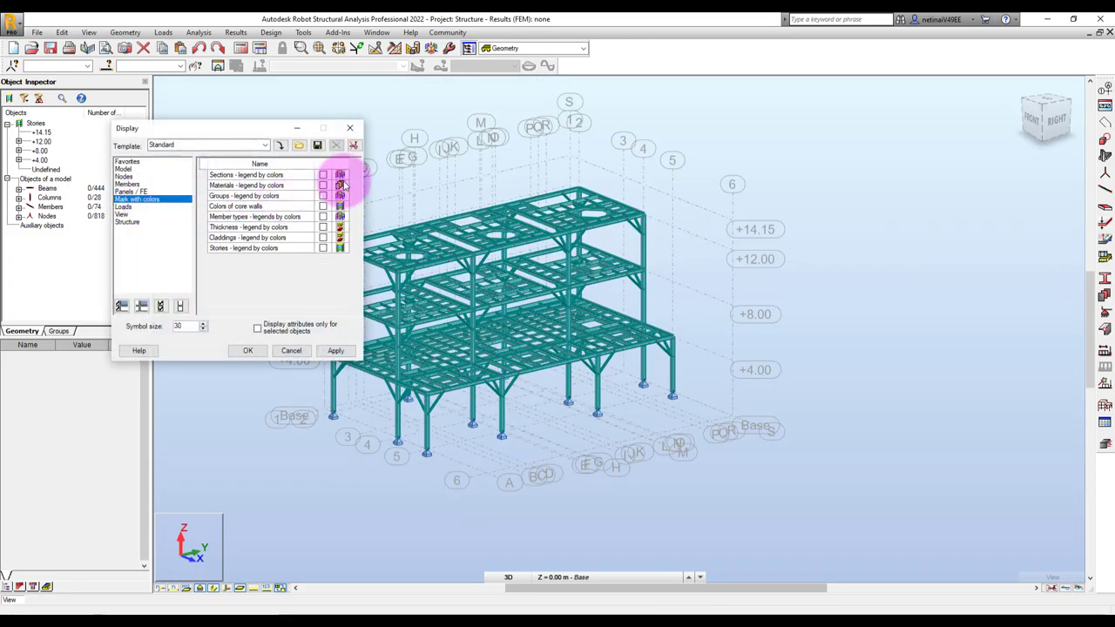
left_click(322, 175)
left_click(337, 351)
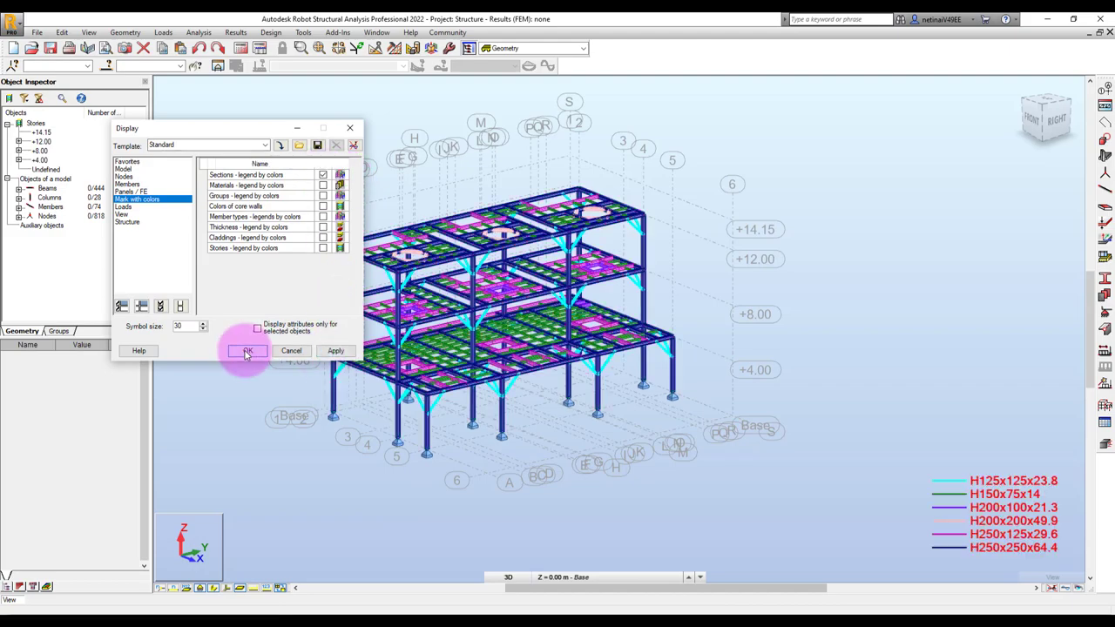
scroll(316, 309, "up", 2)
mouse_move(302, 293)
middle_mouse_down("shift")
mouse_move(273, 299)
mouse_move(231, 281)
mouse_move(791, 448)
middle_mouse_up("shift")
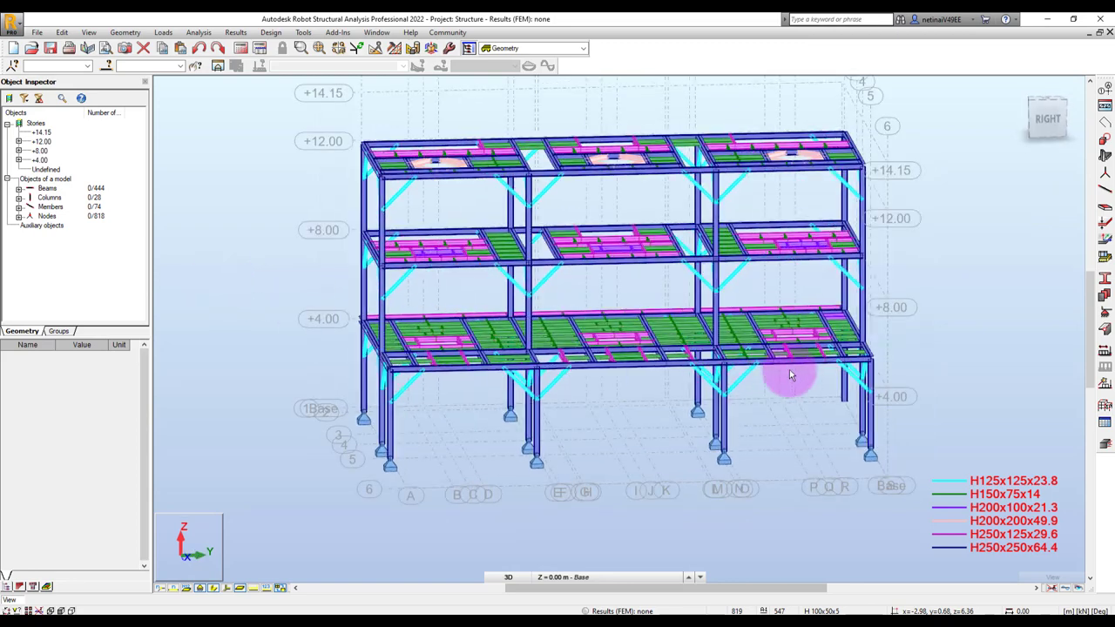
scroll(732, 461, "up", 1)
scroll(734, 460, "up", 3)
scroll(687, 398, "up", 1)
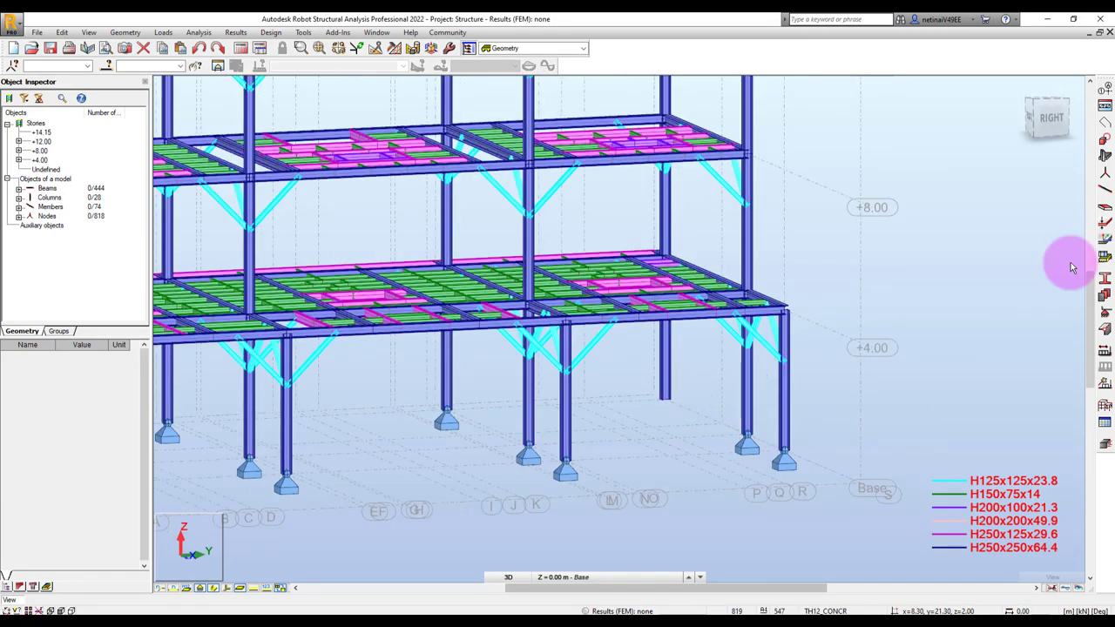
Step: Open and close the supports settings, then zoom the frame
left_click(1103, 310)
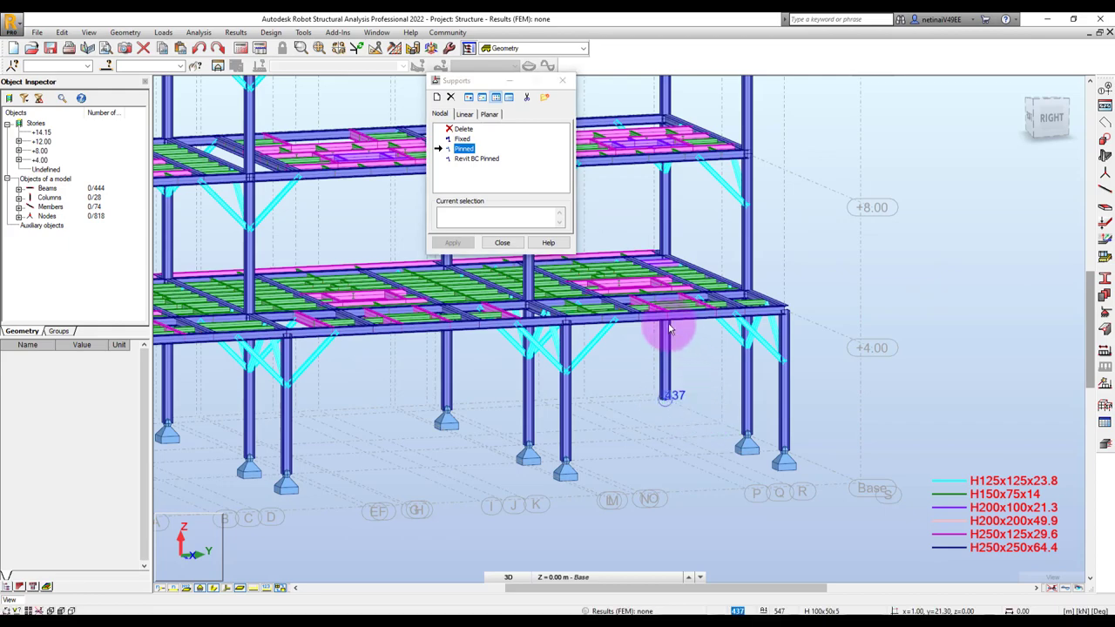
left_click(562, 81)
scroll(722, 323, "down", 3)
scroll(411, 387, "down", 2)
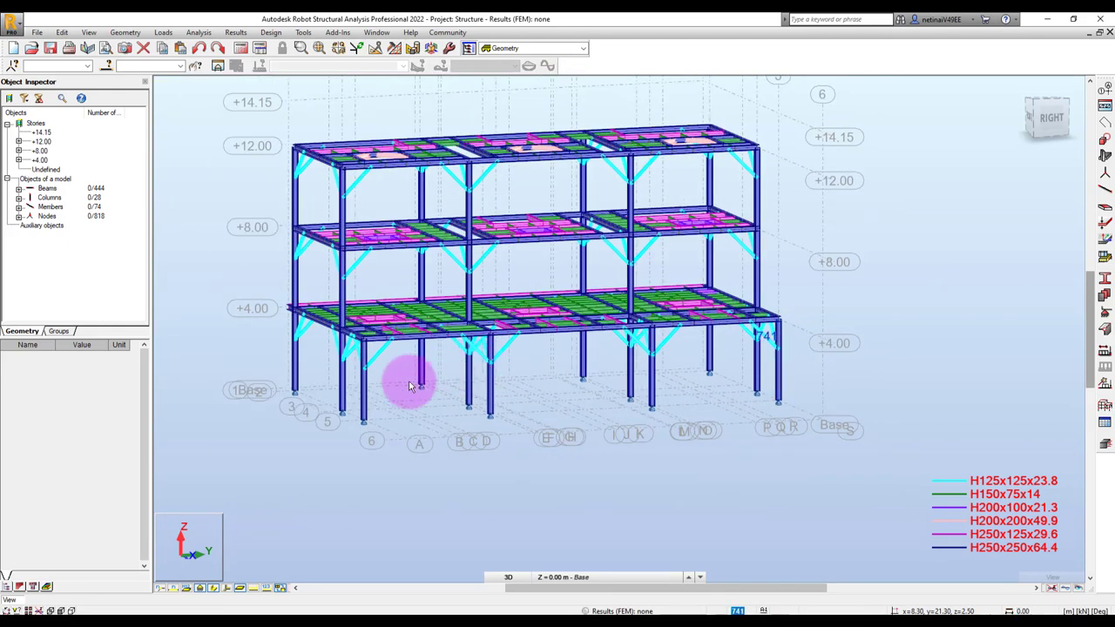
scroll(315, 365, "up", 2)
Step: Assign section H 150x150x7 to three lower-storey columns, then clear the selection
left_click(360, 389)
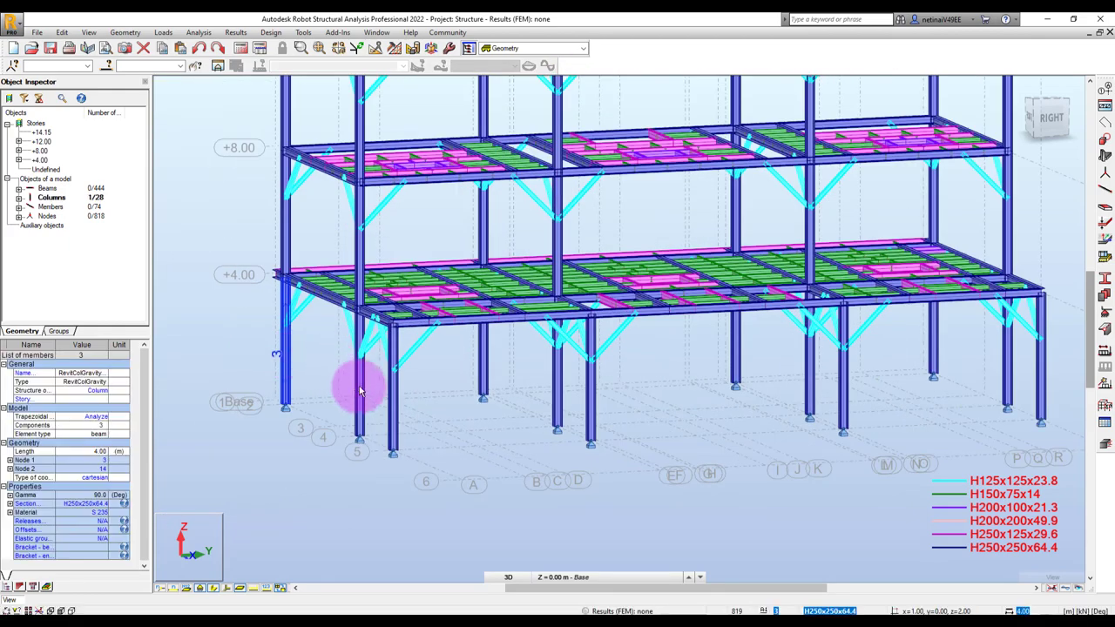
left_click(400, 400, "ctrl")
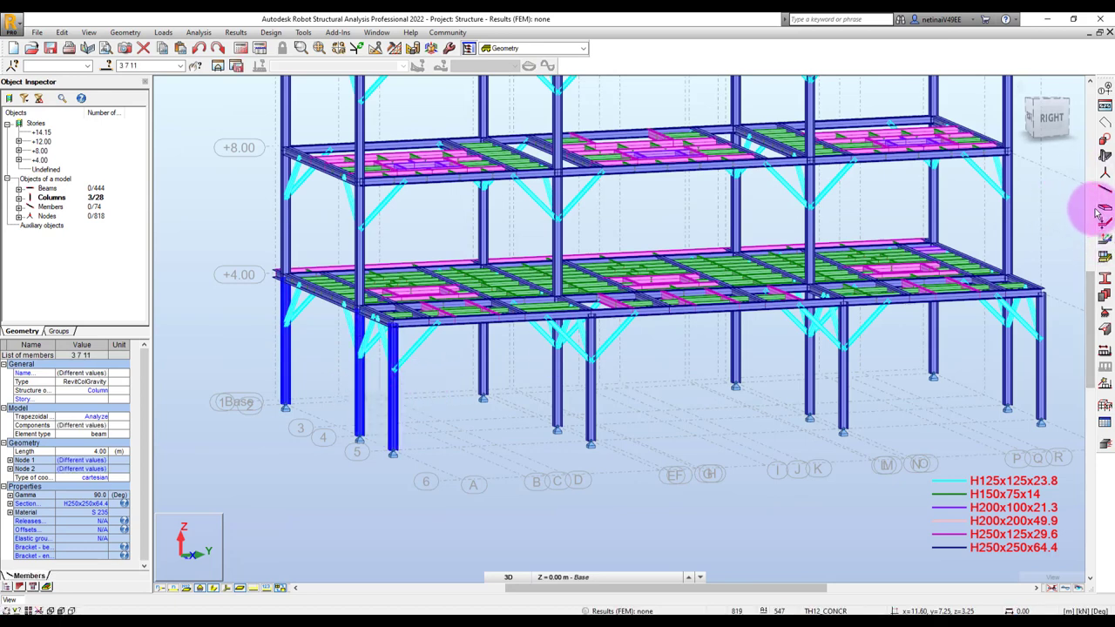
left_click(88, 505)
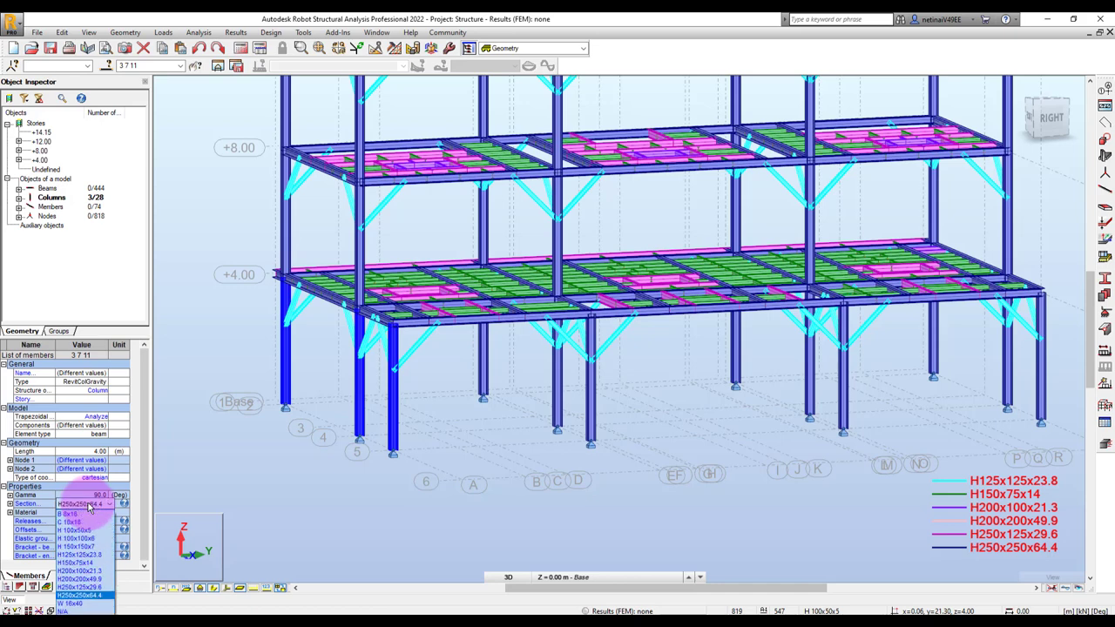
left_click(80, 547)
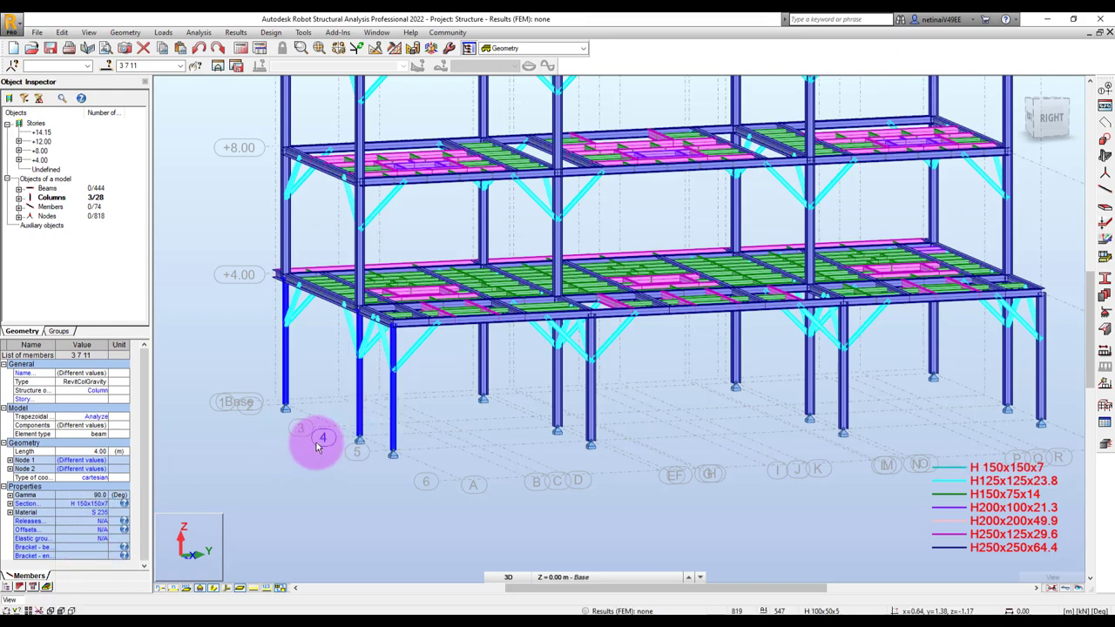
scroll(445, 461, "down", 3)
scroll(445, 462, "down", 3)
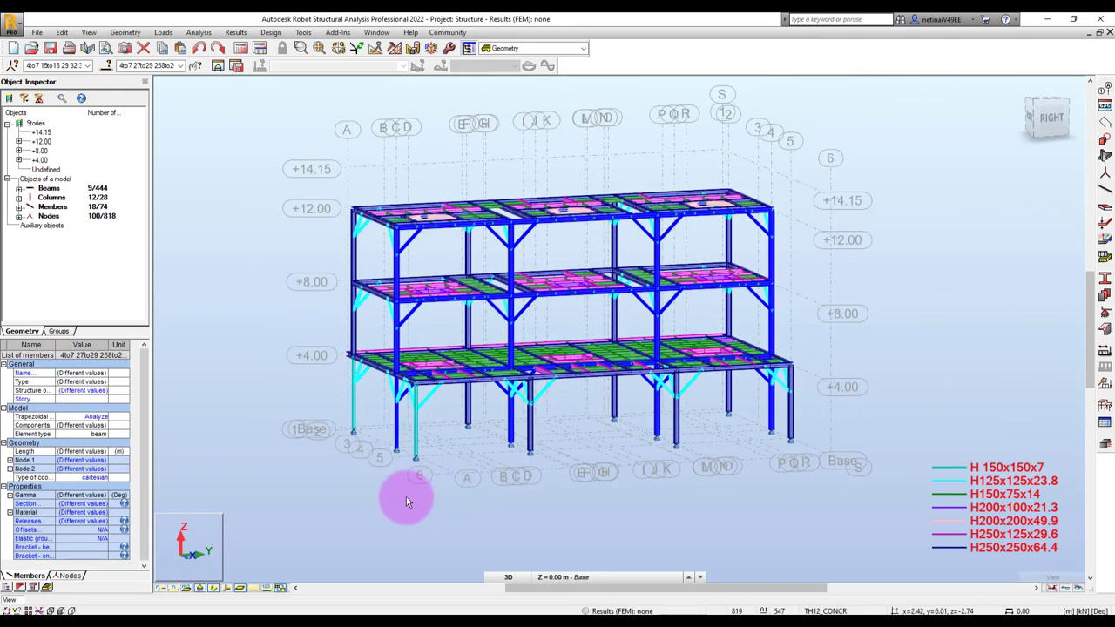
left_click(380, 503)
middle_click_drag(398, 516, 389, 495, "shift")
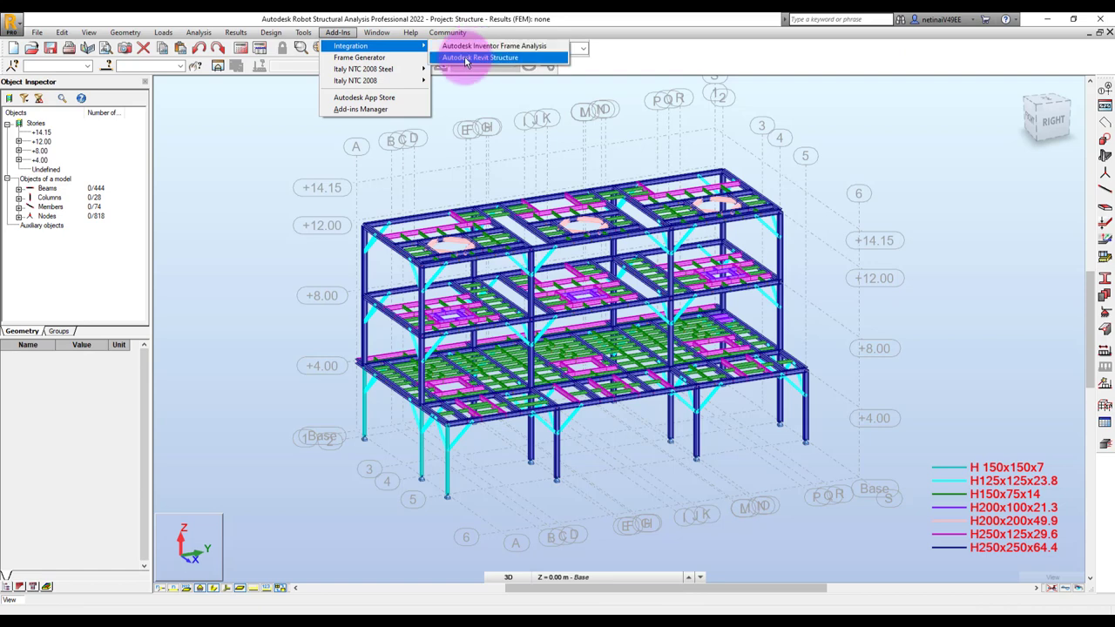
Step: Send the edited model back to Revit Structure, declining the events report
left_click(466, 58)
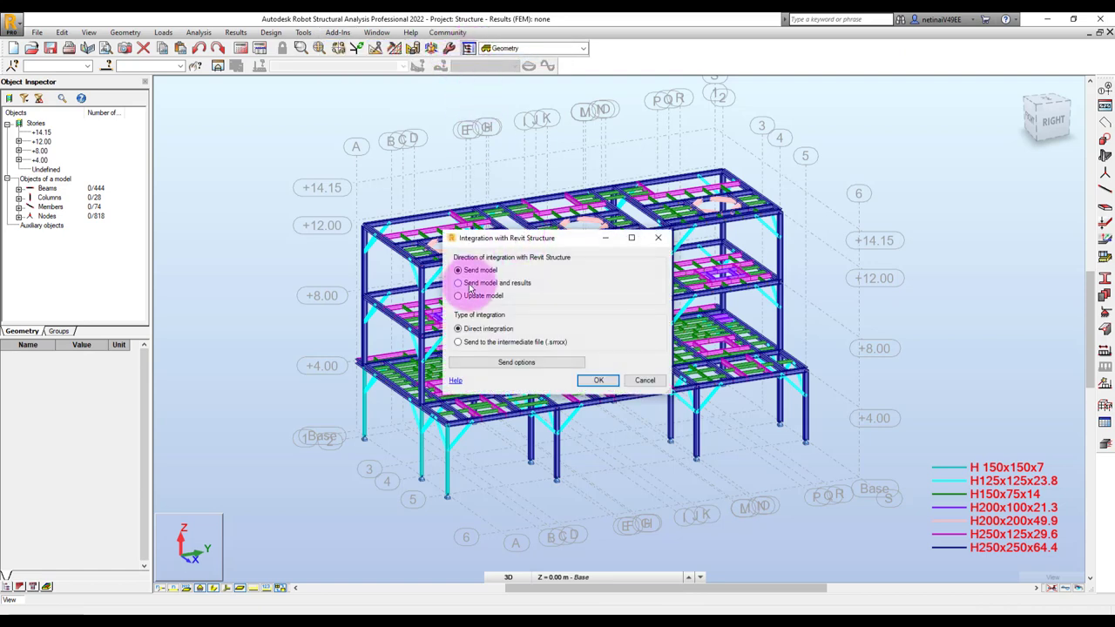
left_click(601, 380)
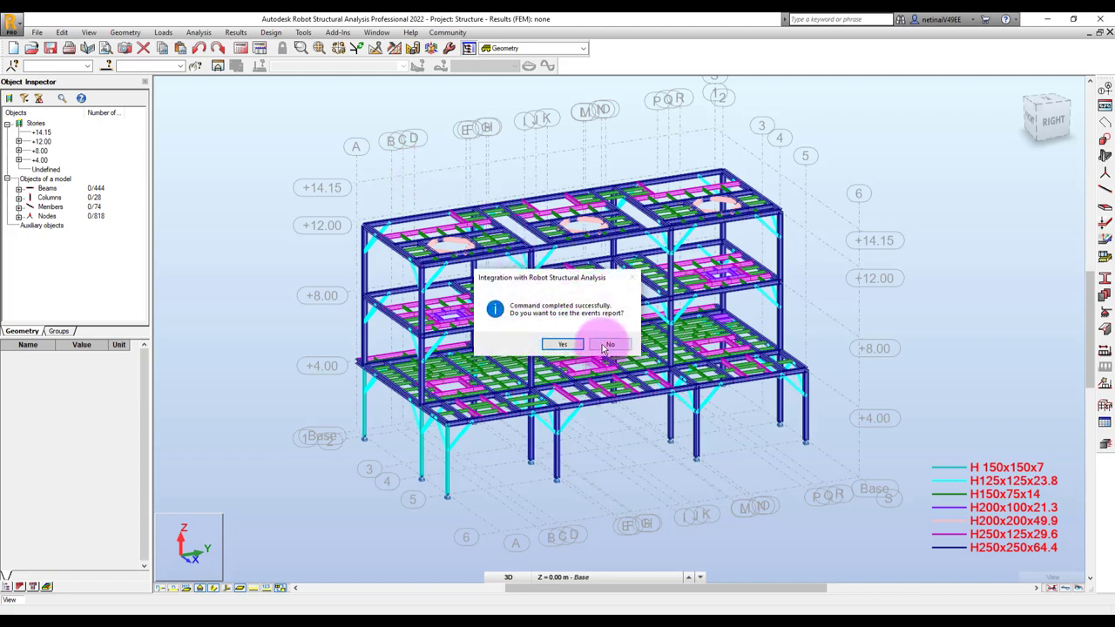
left_click(609, 344)
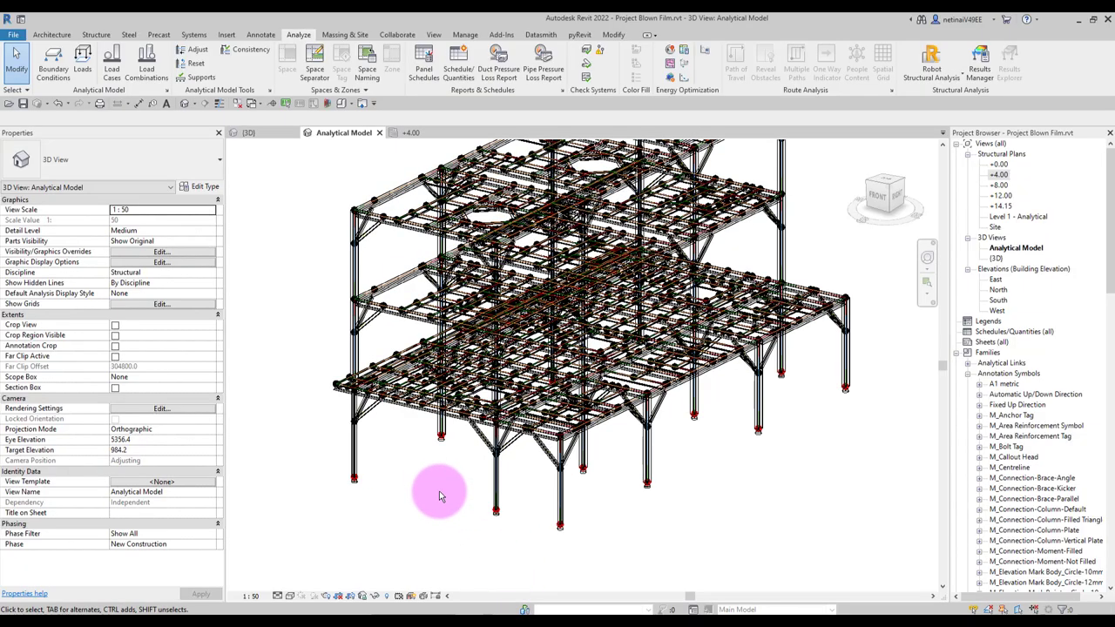
Step: In Revit's {3D} view, confirm a lower-storey column is H 150x150x7, then deselect it
left_click(261, 132)
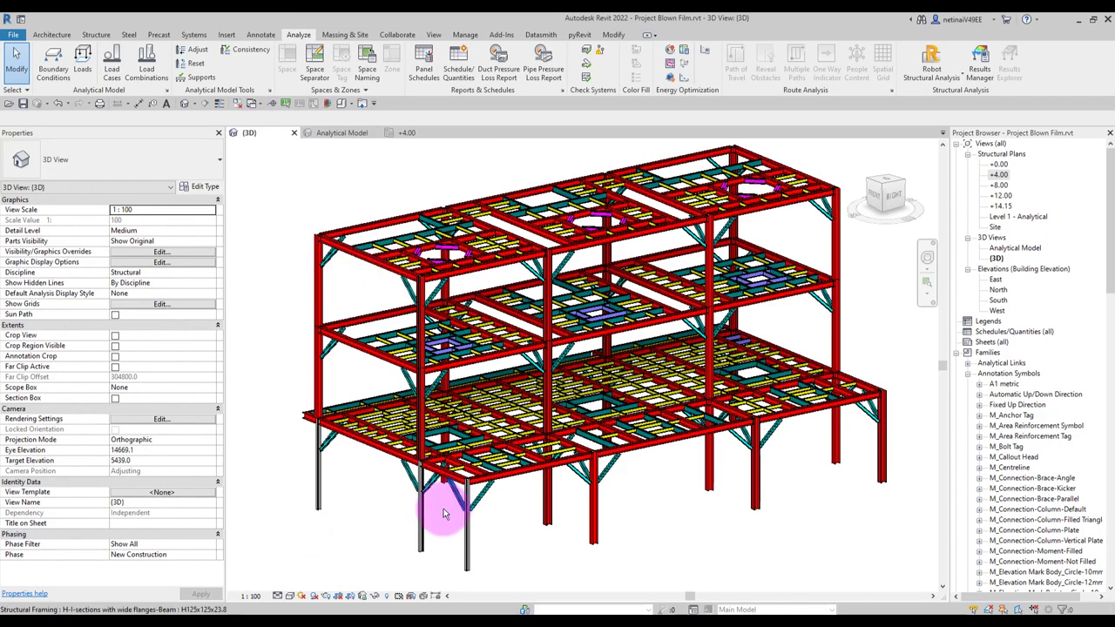
scroll(406, 448, "up", 2)
scroll(357, 414, "up", 2)
left_click(370, 416)
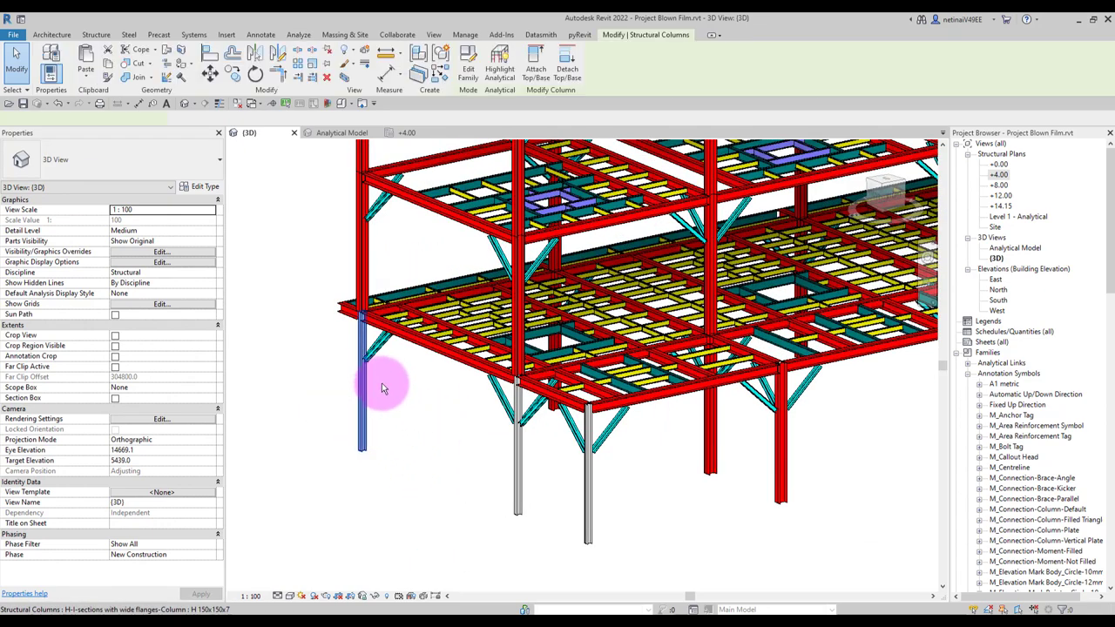
scroll(382, 382, "up", 3)
scroll(462, 462, "down", 4)
left_click(457, 457)
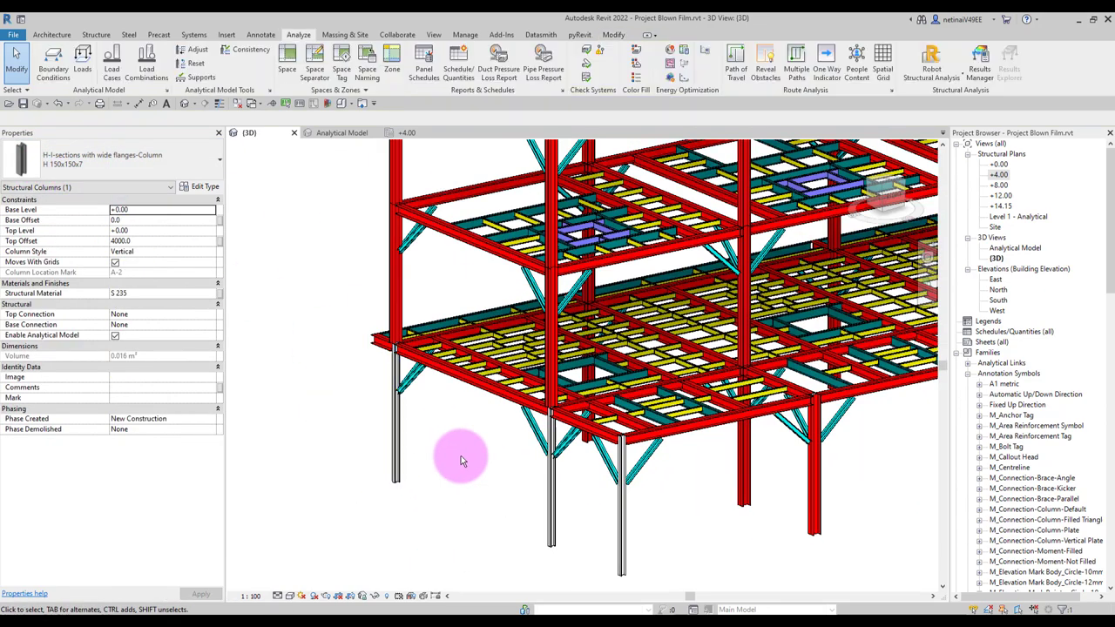
scroll(488, 458, "up", 2)
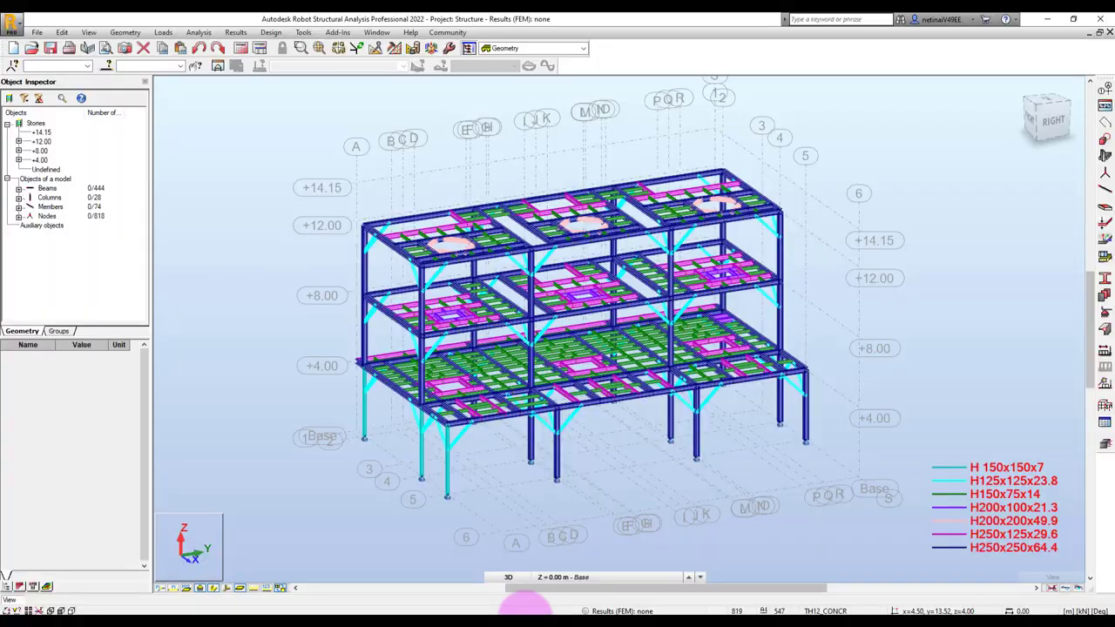
Step: Run the structural calculation, accepting the overlapping-members error and ignoring the node 11 RZ warning
scroll(455, 528, "up", 1)
scroll(492, 462, "up", 3)
scroll(492, 461, "up", 2)
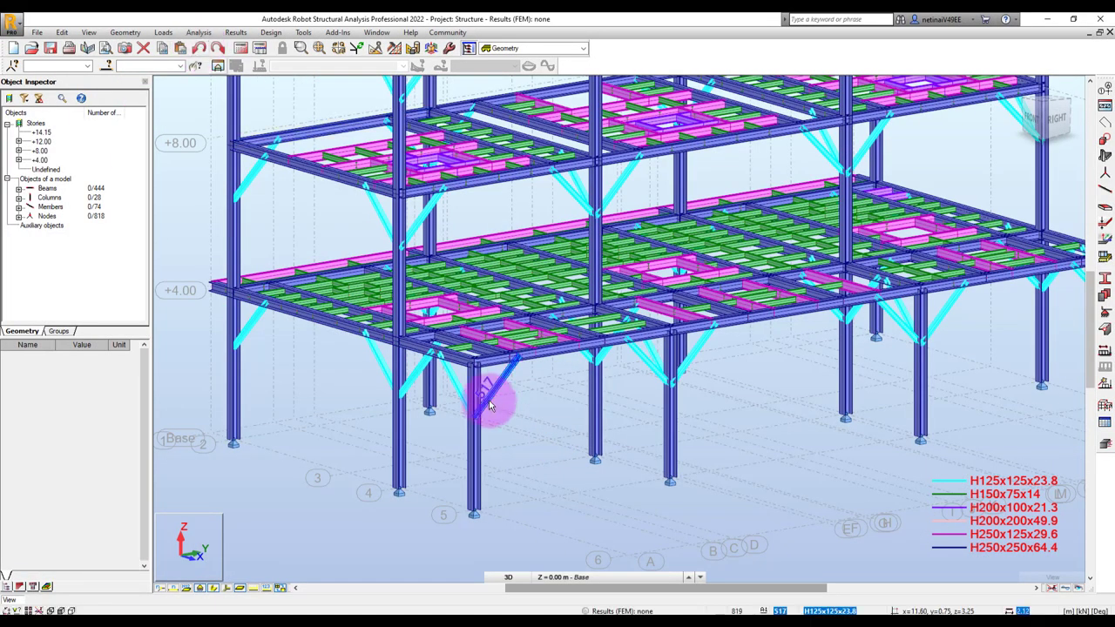
scroll(669, 439, "down", 2)
scroll(662, 436, "down", 1)
middle_click_drag(653, 437, 593, 453)
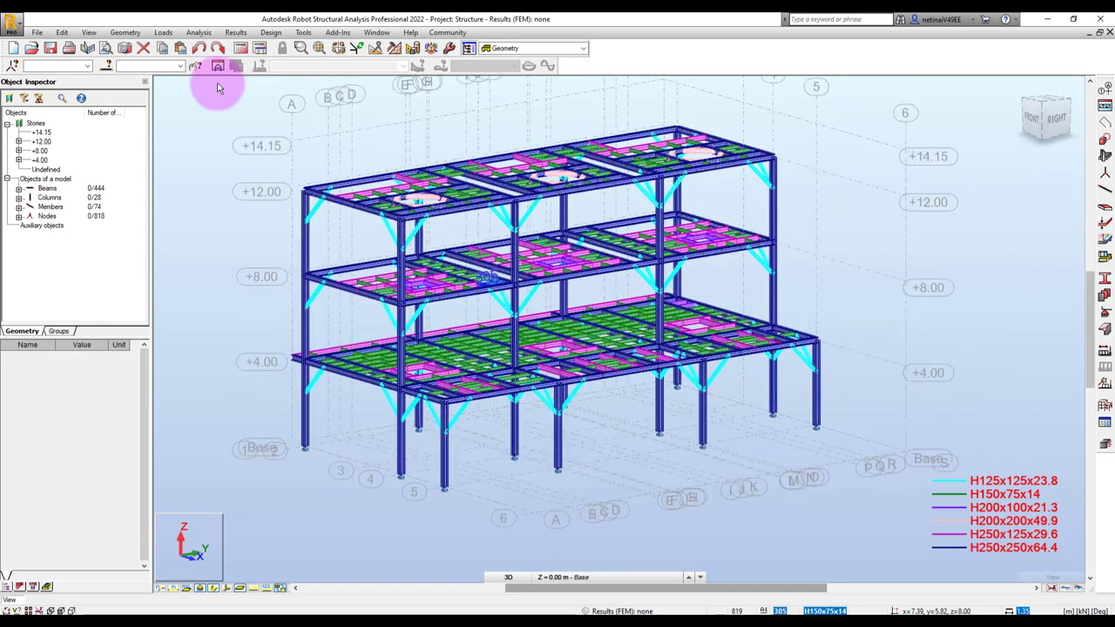
left_click(242, 49)
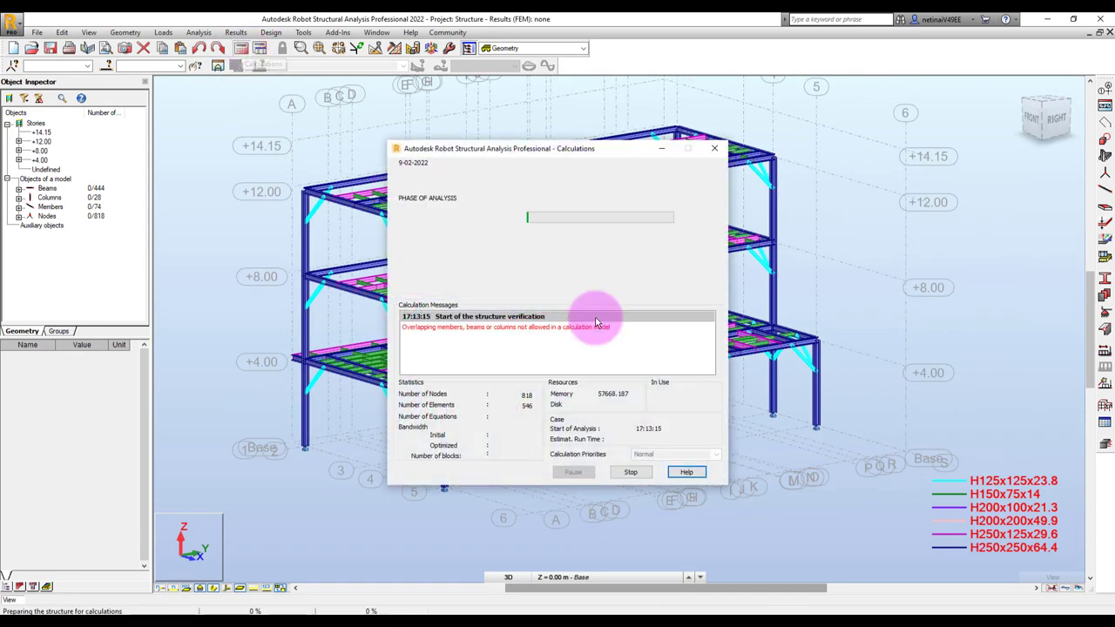
left_click(580, 344)
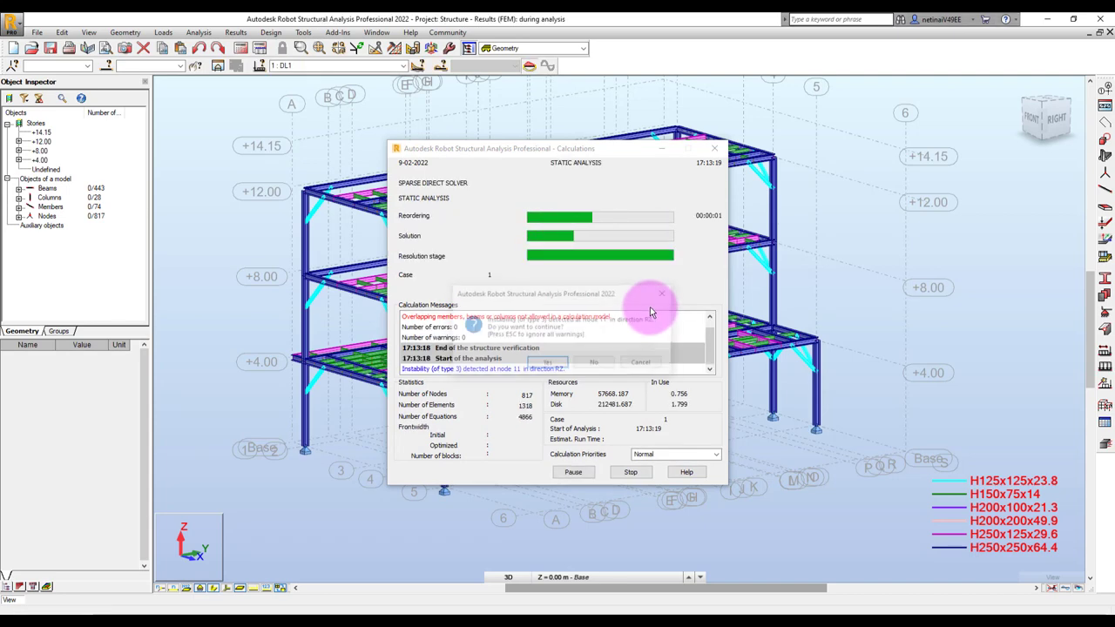
key("Escape")
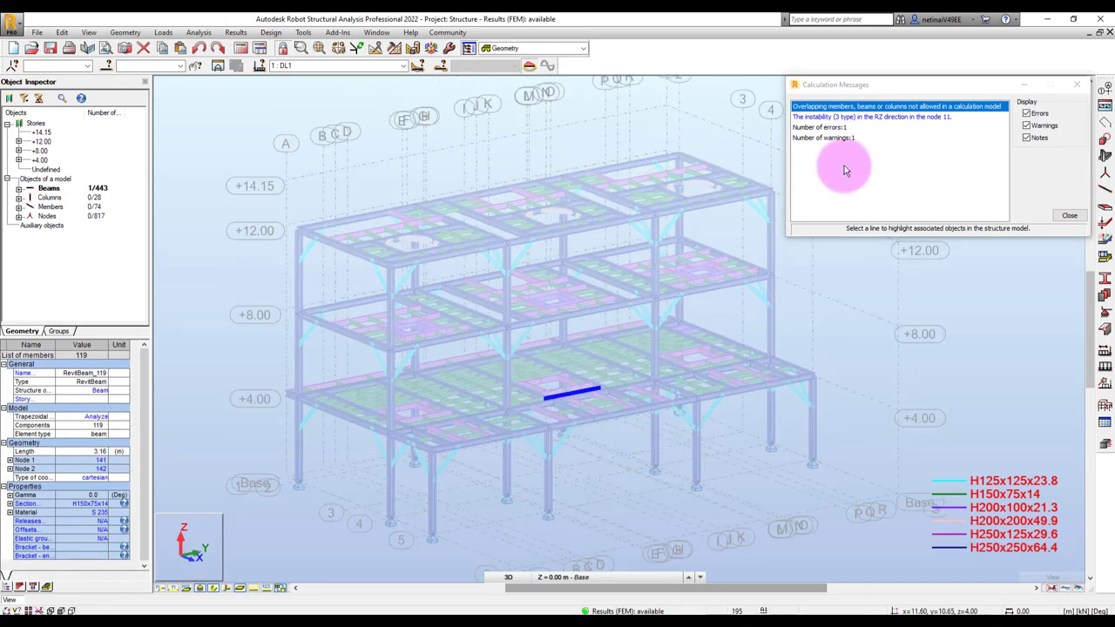
Step: Locate node 11 from its instability warning, then close the Calculation Messages
left_click(861, 118)
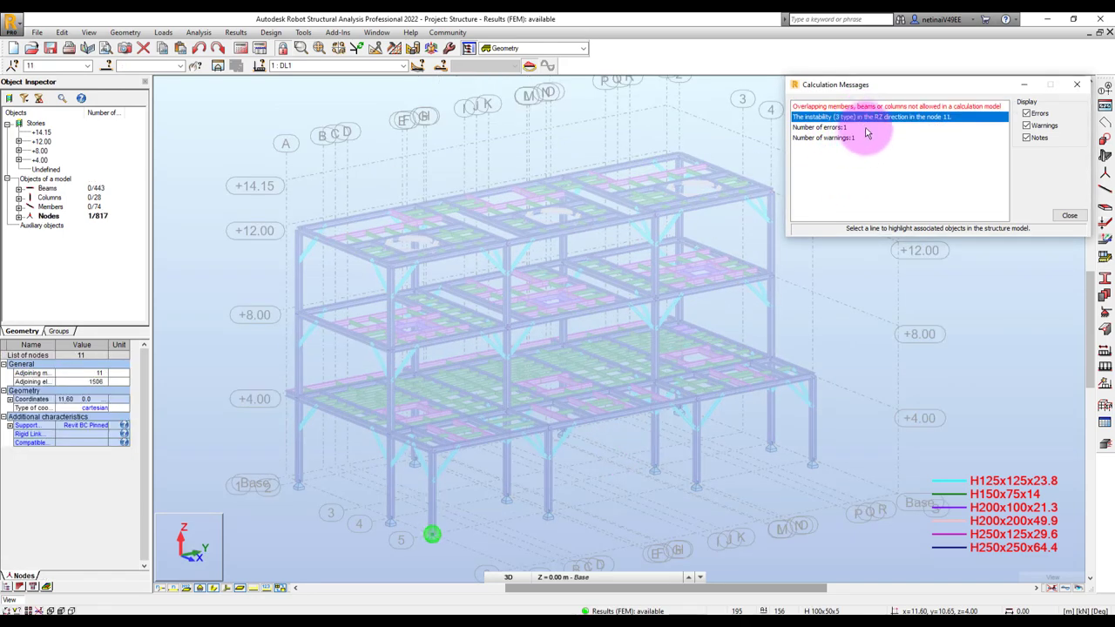
left_click(1077, 84)
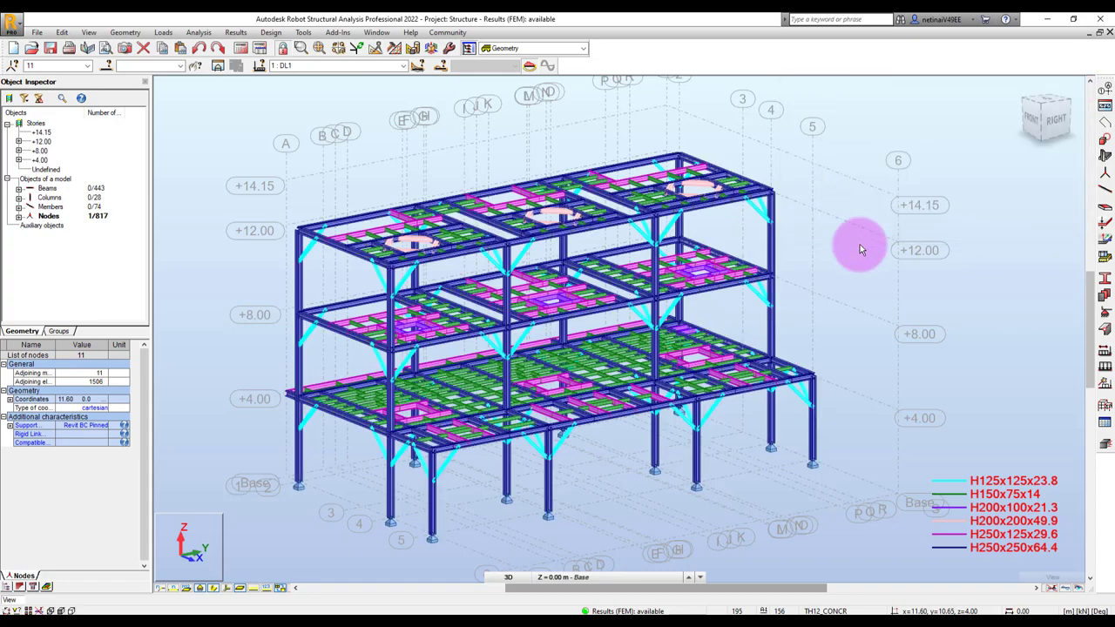
left_click(767, 211)
Step: Show the frame as a plain wireframe and open the Results menu
mouse_move(767, 211)
middle_mouse_down("shift")
mouse_move(850, 250)
mouse_move(763, 260)
middle_mouse_up("shift")
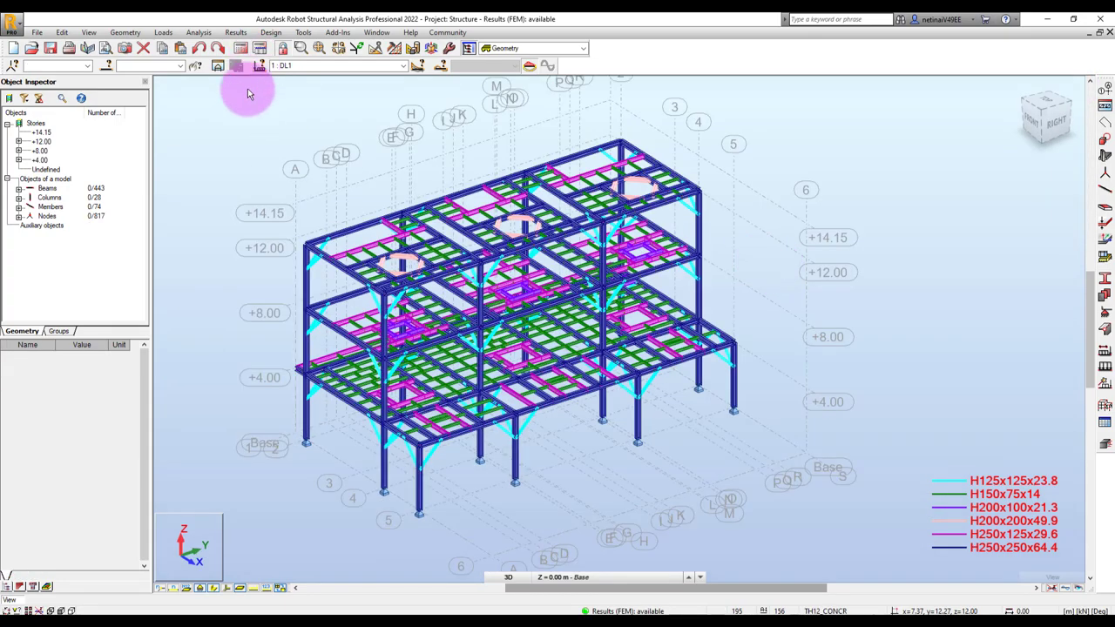
left_click(215, 590)
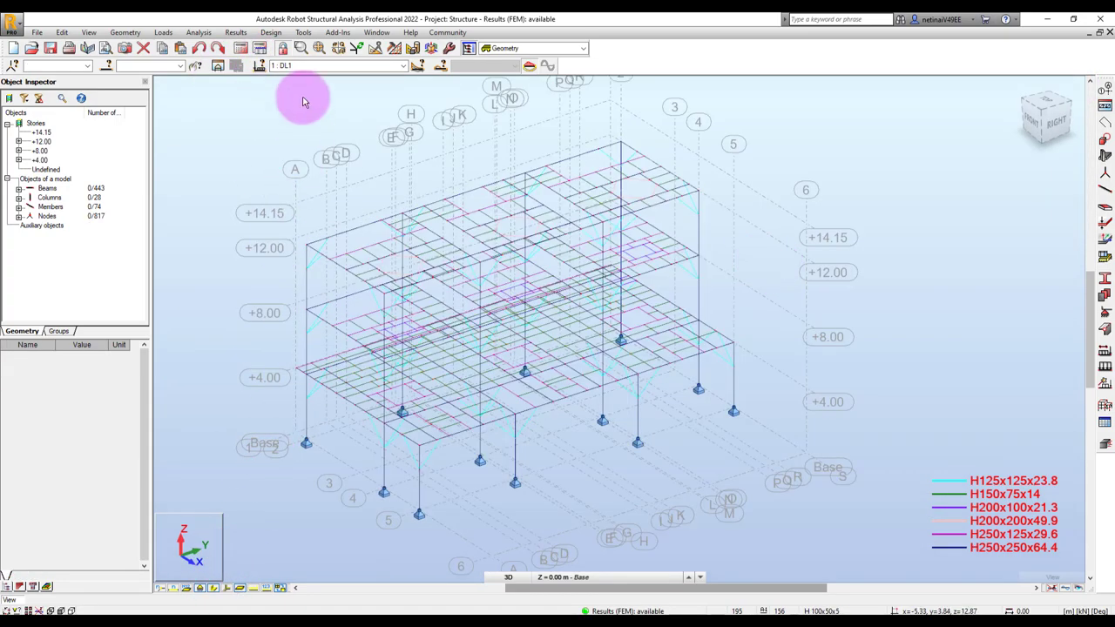
left_click(236, 32)
Step: Open Diagrams for Members and draw the exact DL1 deformed shape
left_click(263, 75)
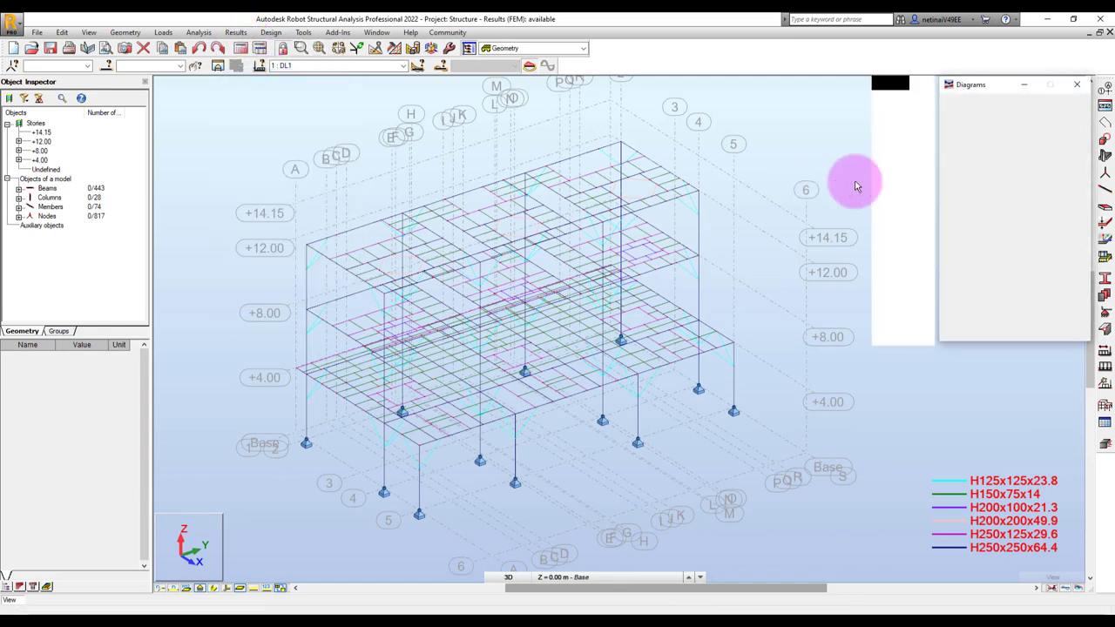
left_click(899, 119)
left_click(971, 157)
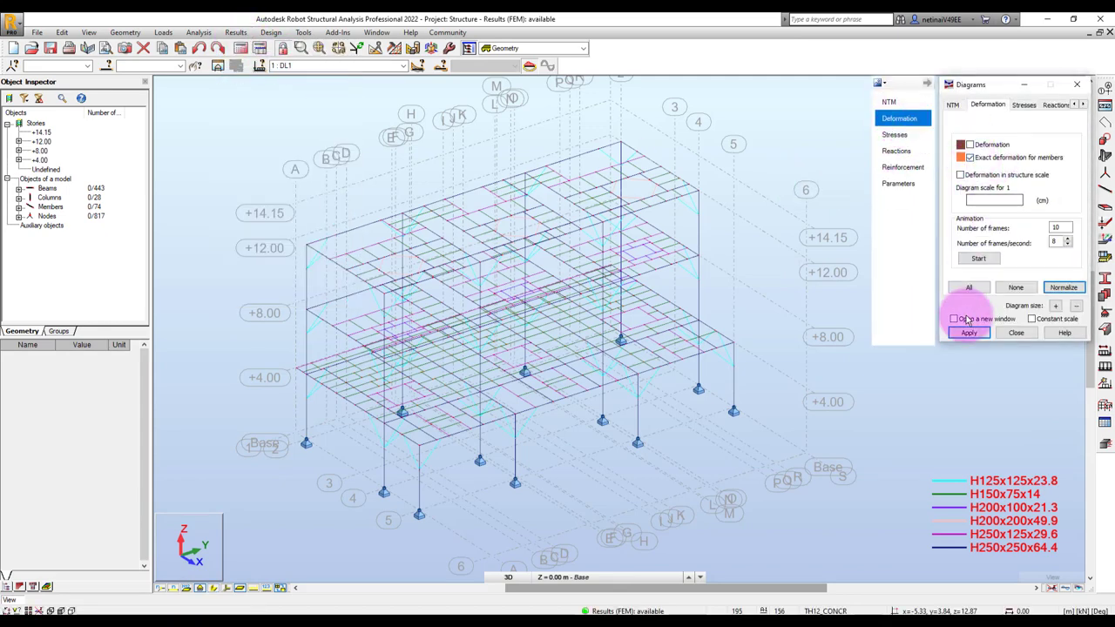
left_click(969, 333)
Step: Inspect the deformation in XZ elevation and 3D, then clear it with None
key("ctrl+alt+1")
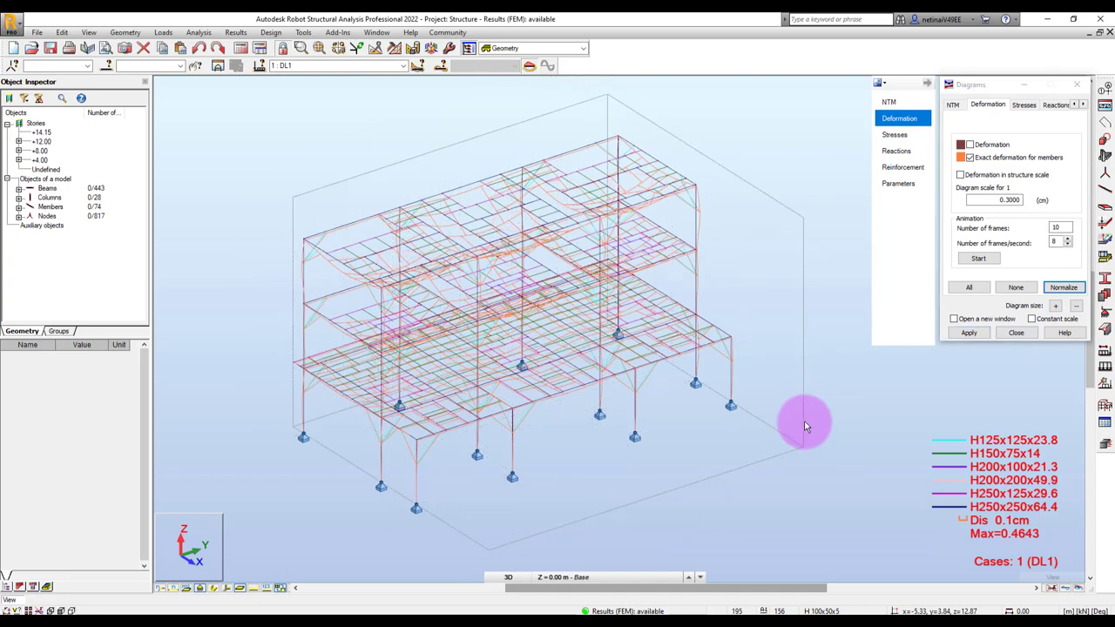
key("ctrl+alt+0")
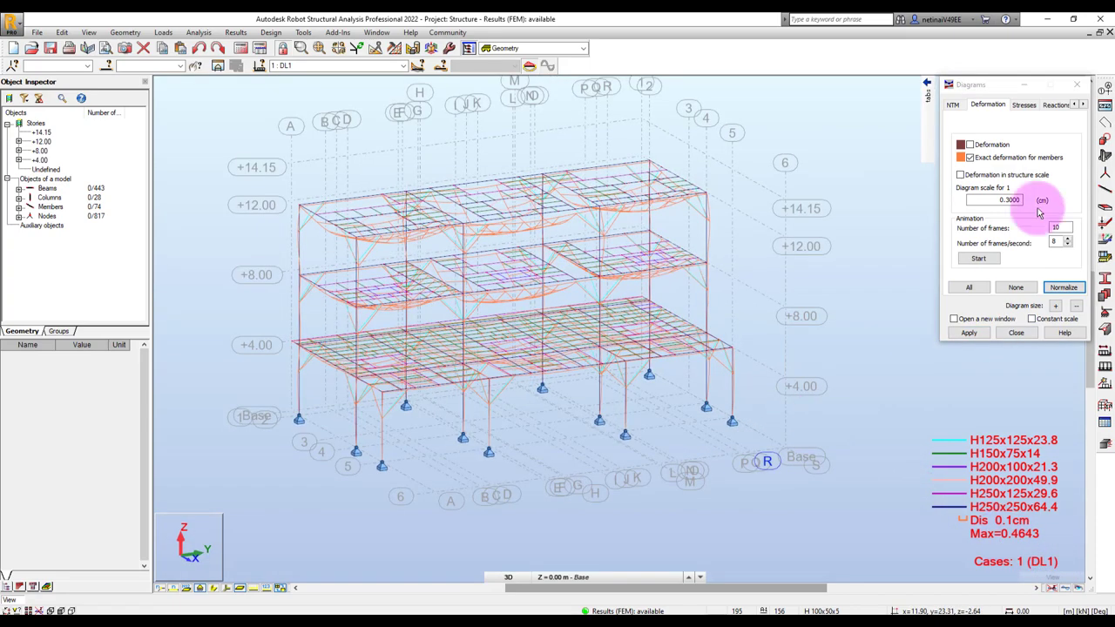
left_click(1025, 291)
left_click(968, 333)
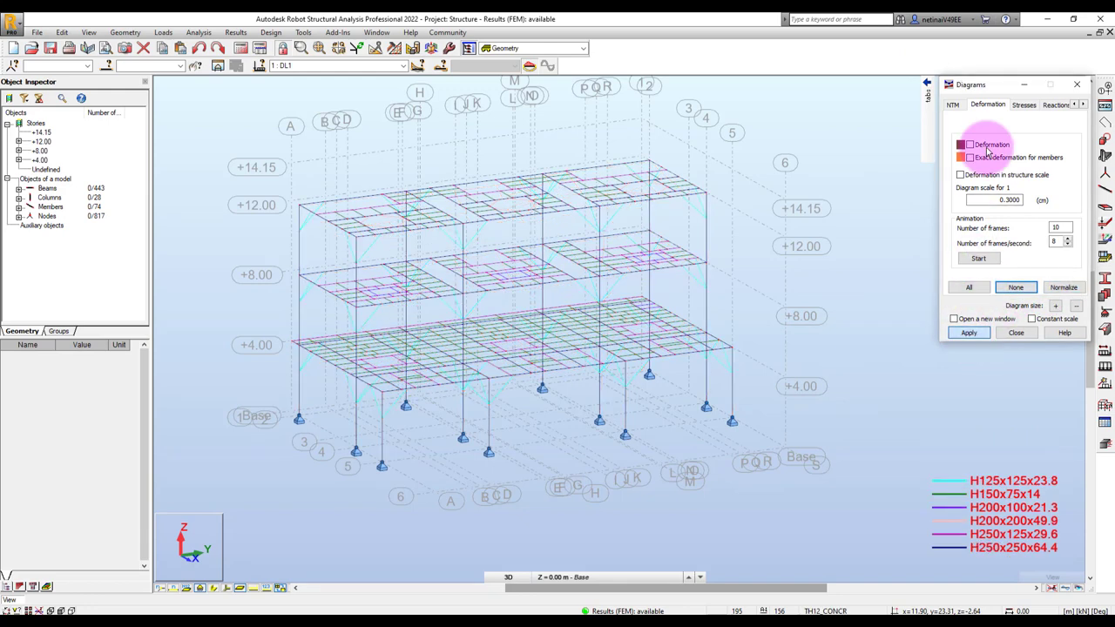
Step: Draw the My bending-moment diagram on the members
left_click(889, 102)
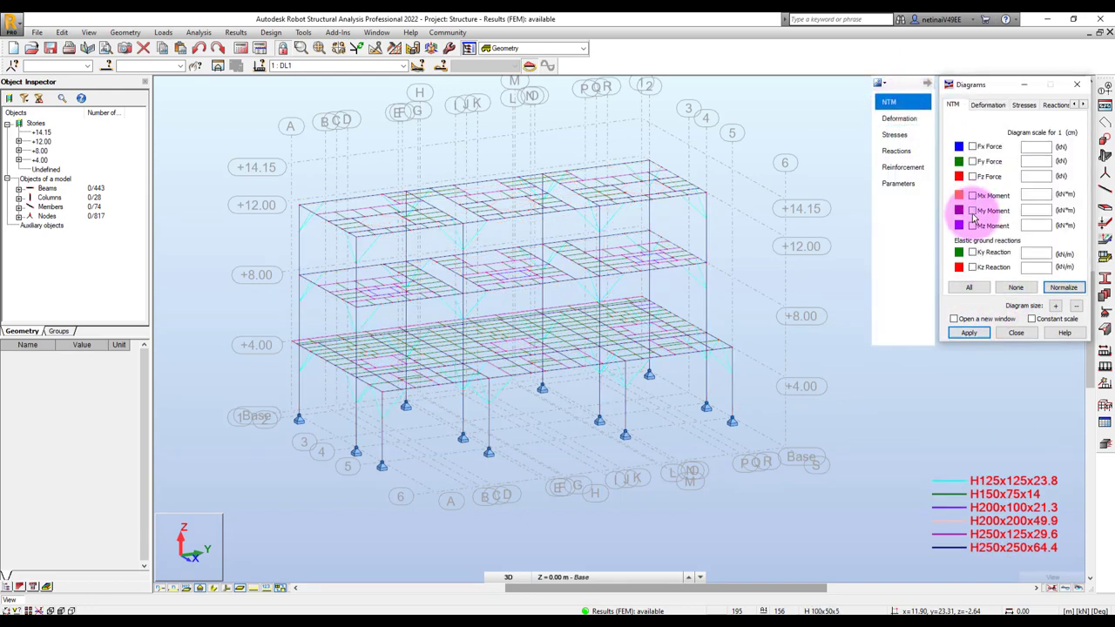
left_click(972, 211)
left_click(970, 333)
Step: Restyle the diagrams as differentiated and filled (12.28 to -6.25 kNm) and orbit to view them
left_click(898, 183)
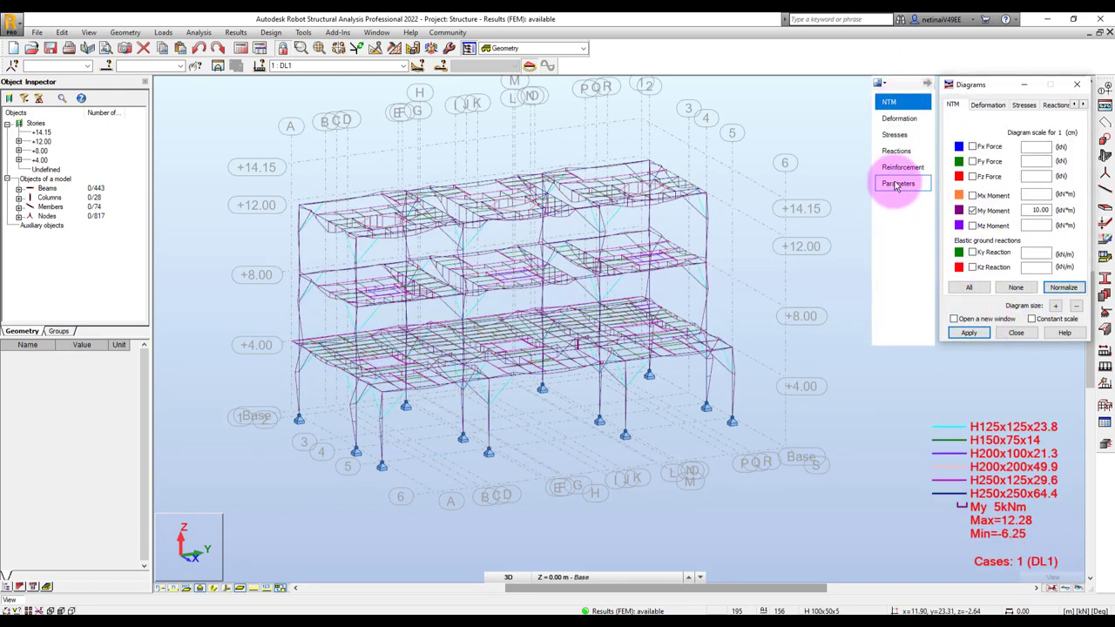
left_click(1022, 228)
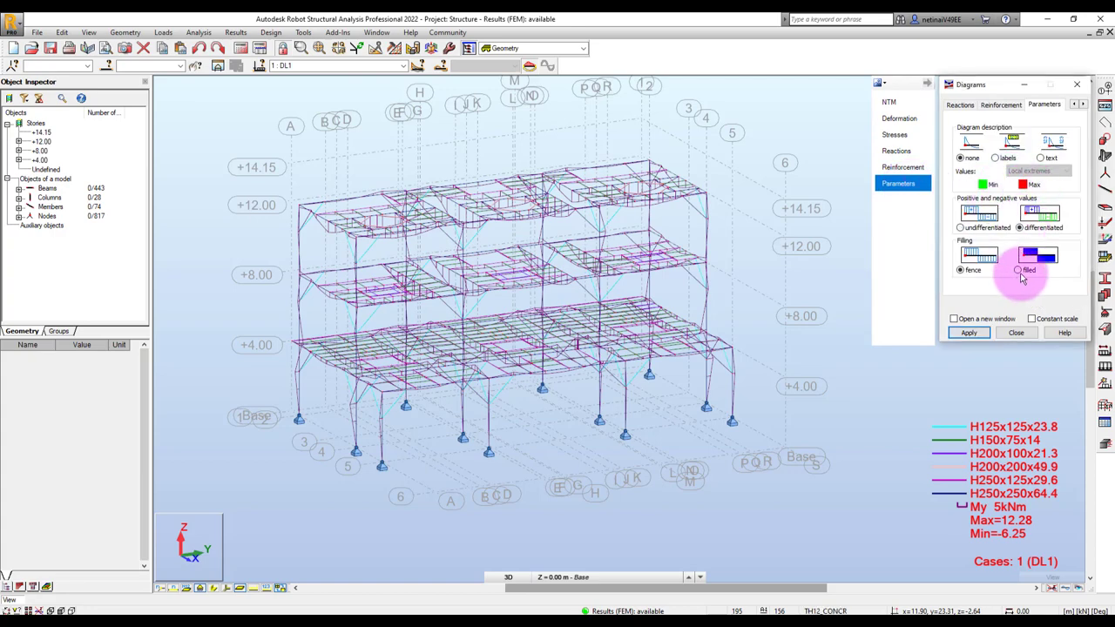
left_click(1019, 271)
left_click(969, 335)
mouse_move(774, 386)
middle_mouse_down("shift")
mouse_move(769, 445)
mouse_move(736, 444)
middle_mouse_up("shift")
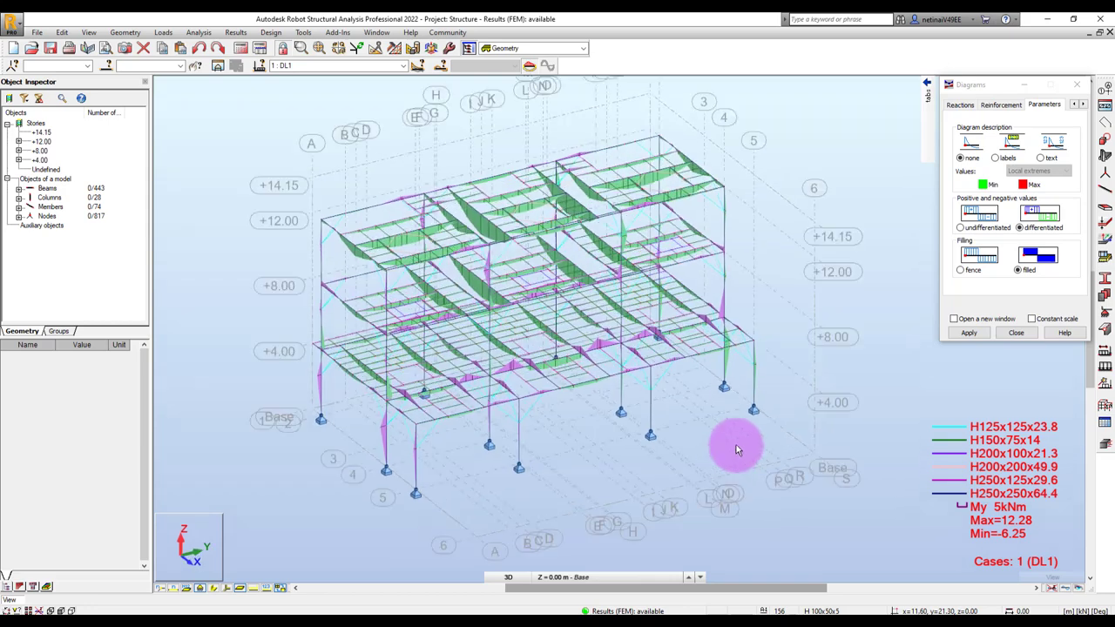
left_click(908, 121)
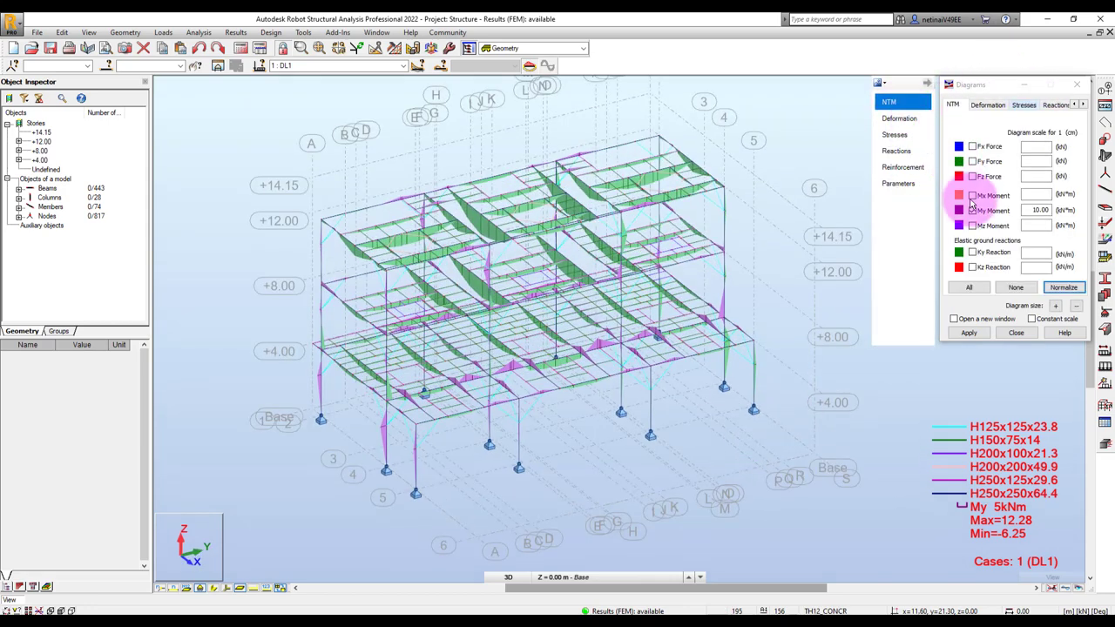
scroll(330, 463, "up", 2)
Step: Replace the My diagram with the Fx axial-force diagram (83.42 to -14.30 kN)
scroll(361, 480, "up", 2)
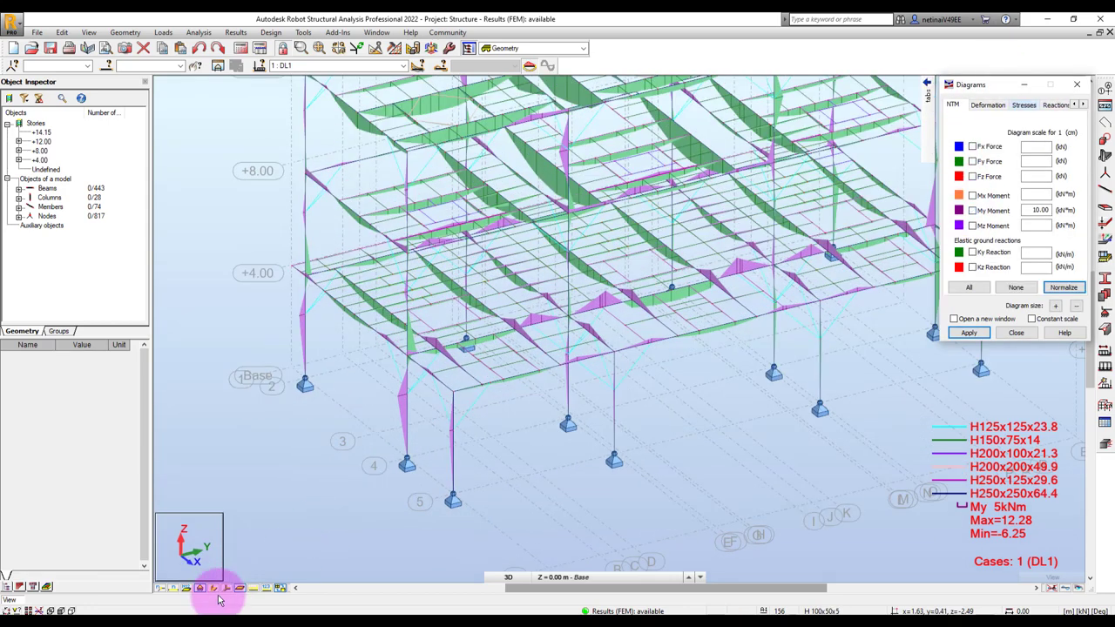
left_click(228, 590)
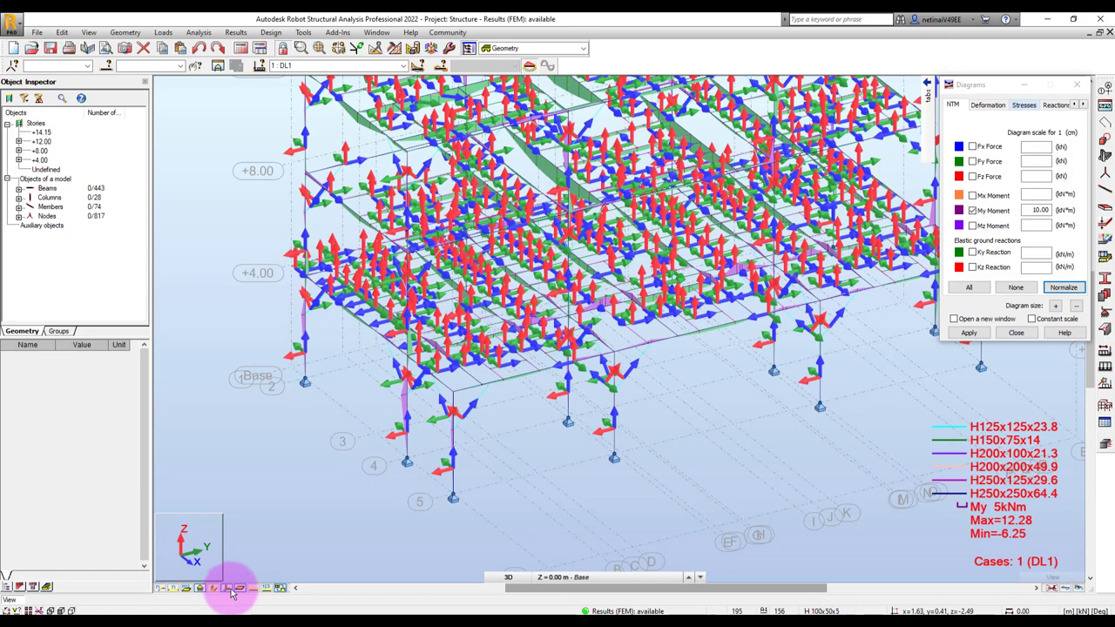
left_click(231, 593)
left_click(972, 147)
left_click(972, 210)
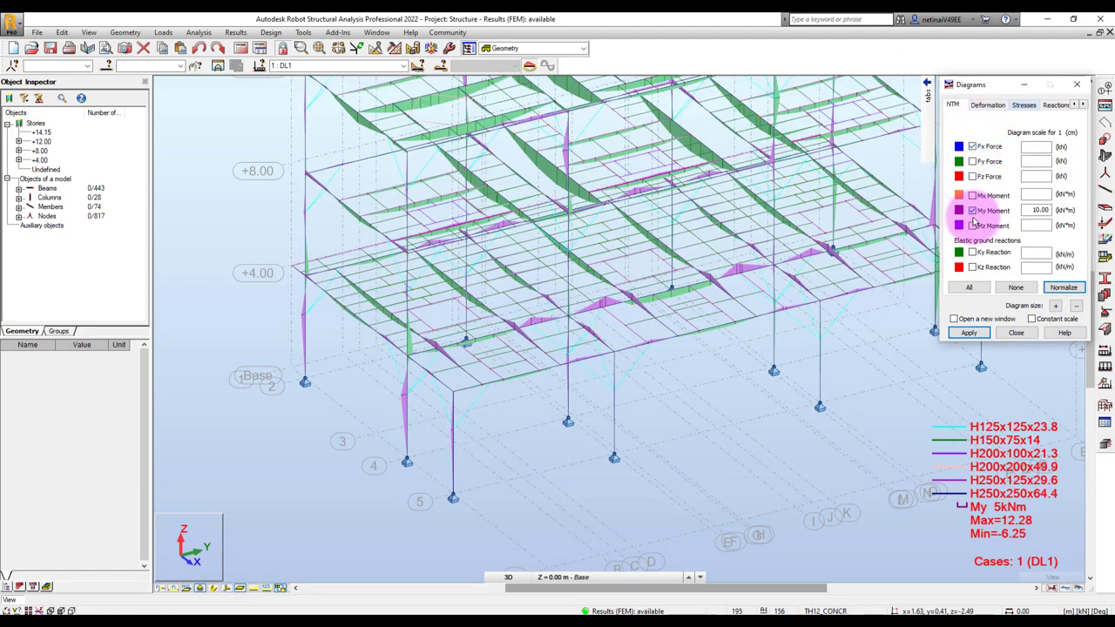
left_click(972, 210)
left_click(969, 333)
mouse_move(661, 448)
middle_mouse_down("shift")
mouse_move(670, 424)
mouse_move(676, 487)
middle_mouse_up("shift")
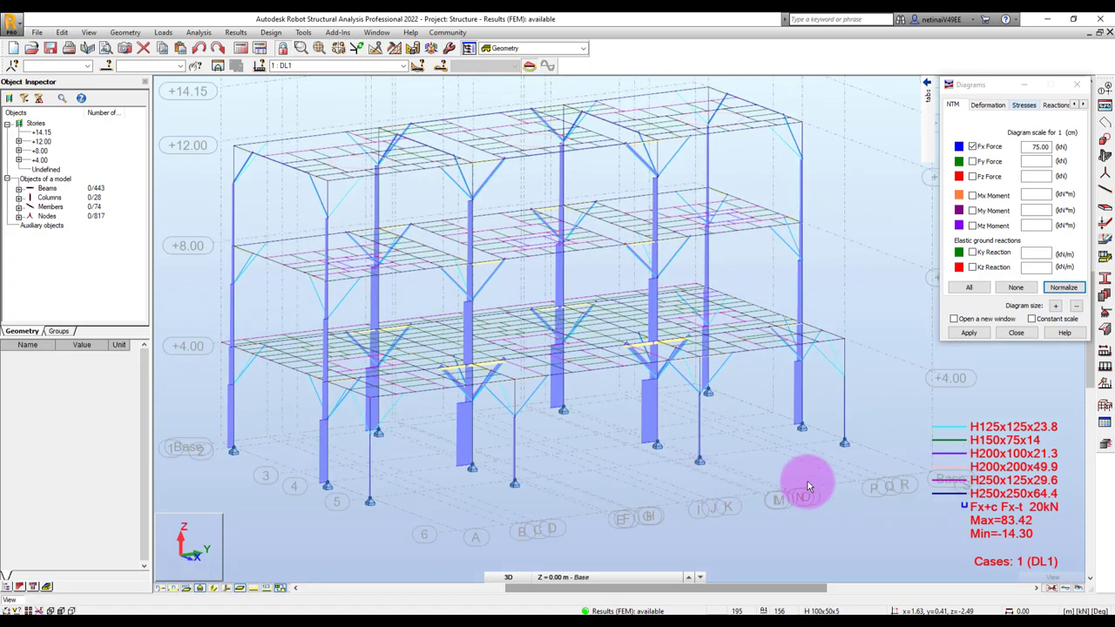